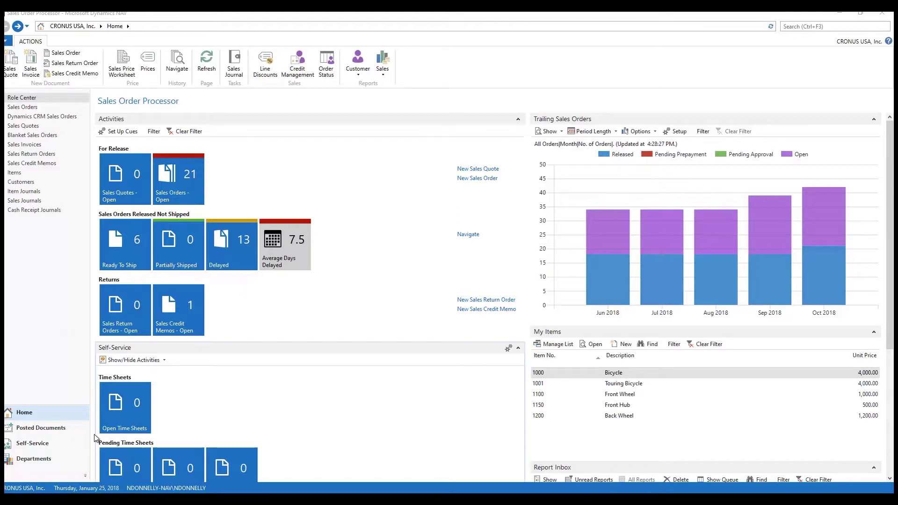
Open the Dimensions list from the Financial Management setup administration
{"action": "left_click", "coordinate": [43, 462]}
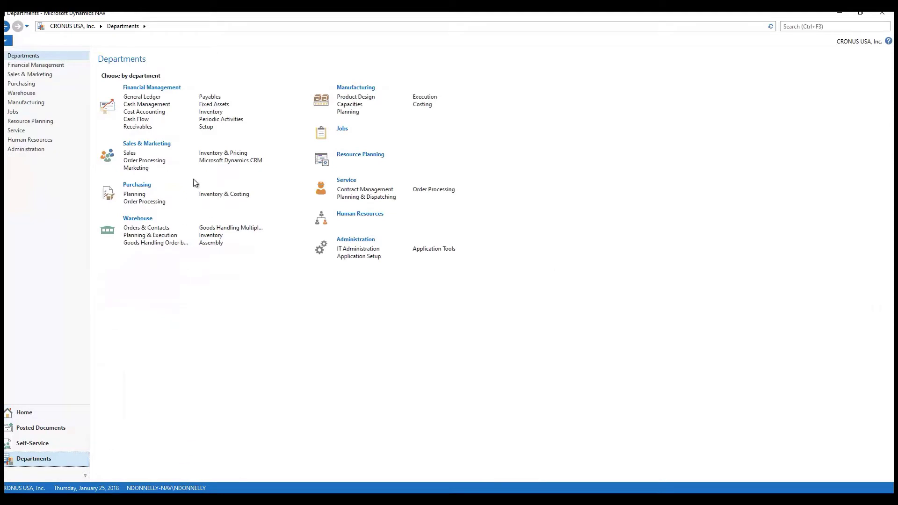
{"action": "left_click", "coordinate": [213, 126]}
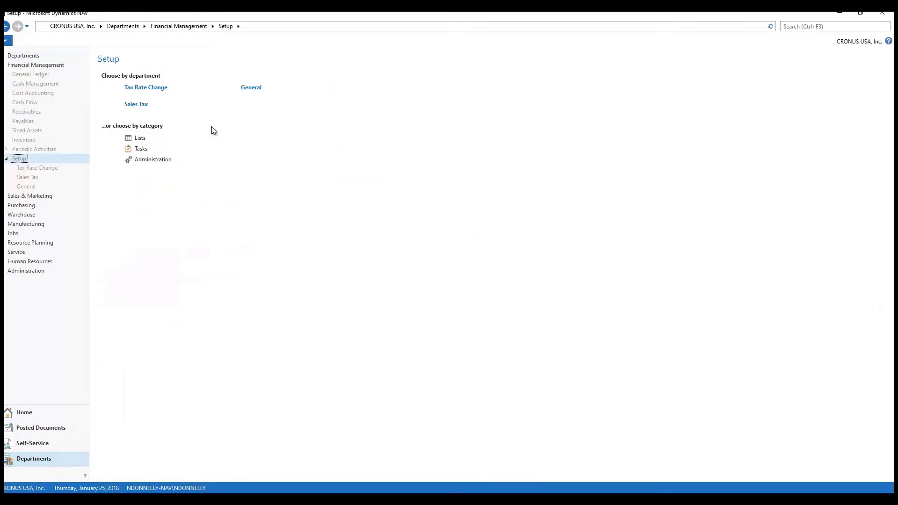
{"action": "left_click", "coordinate": [145, 161]}
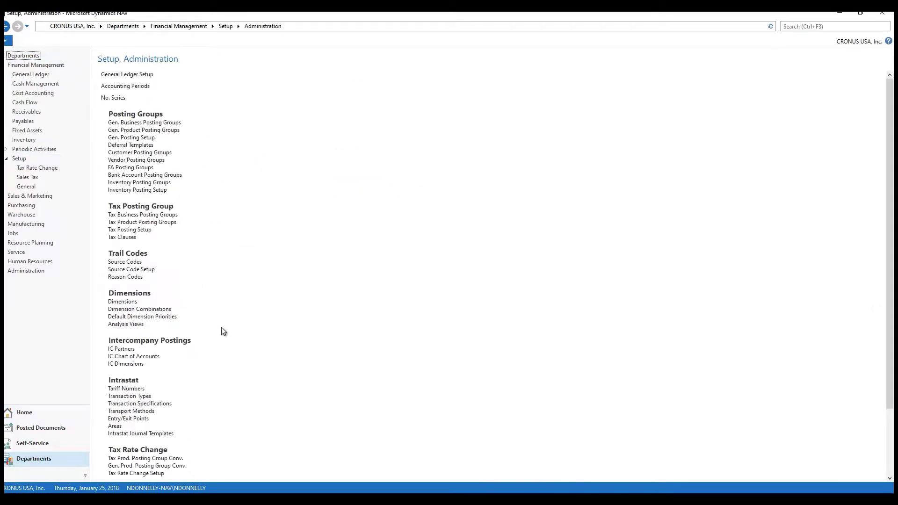
{"action": "left_click", "coordinate": [124, 303]}
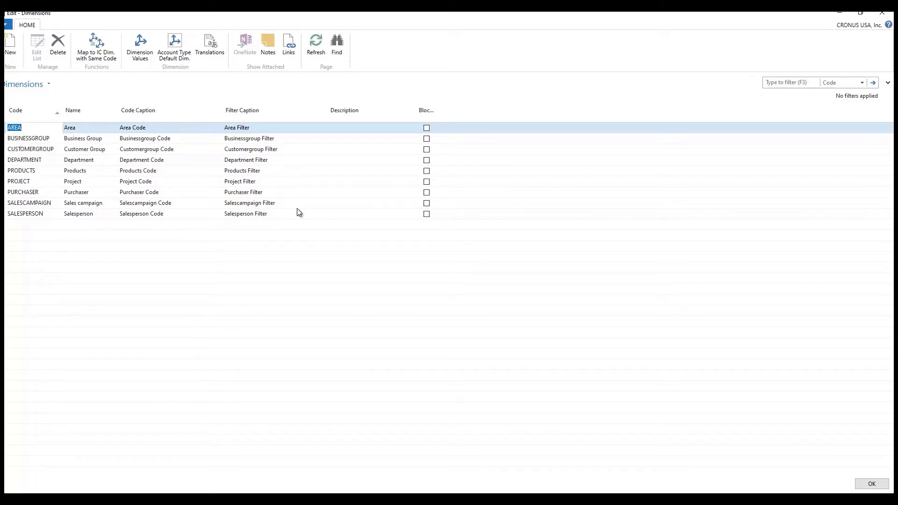
Review the dimension values of the DEPARTMENT dimension and close their list
{"action": "left_click", "coordinate": [24, 162]}
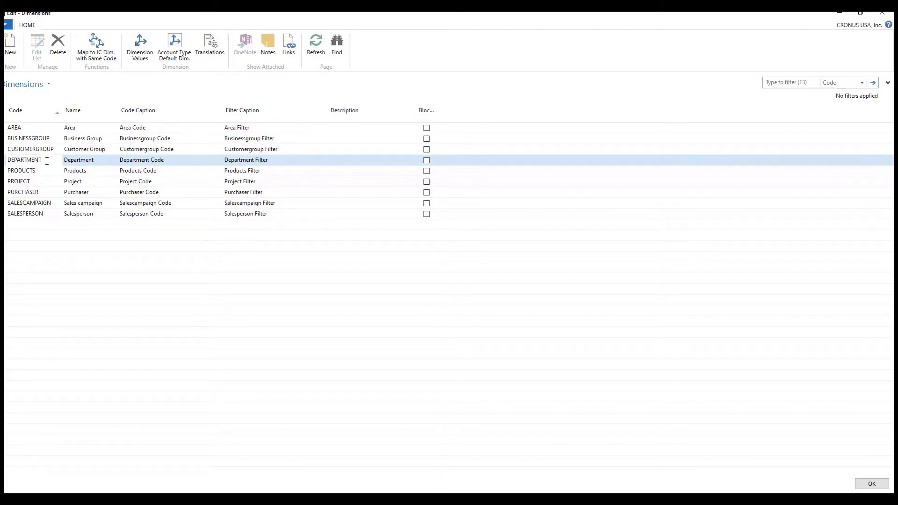
{"action": "left_click", "coordinate": [140, 47]}
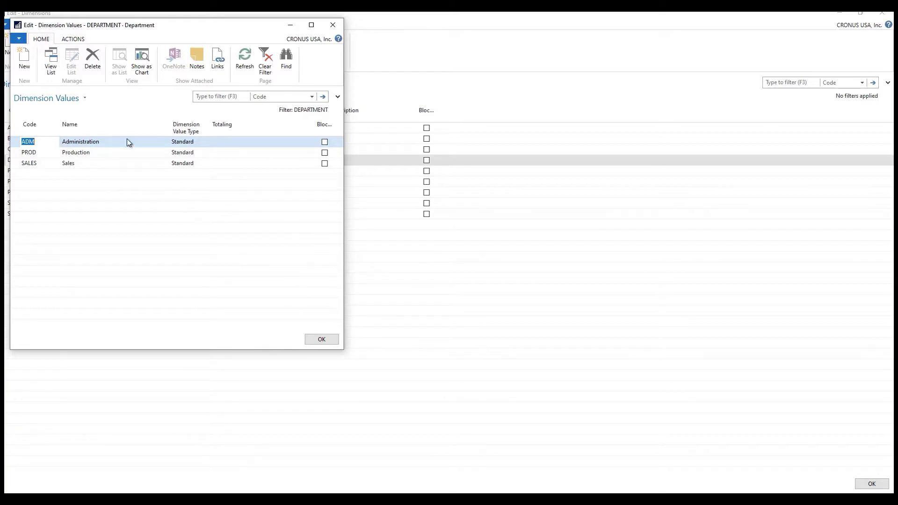
{"action": "left_click", "coordinate": [322, 340]}
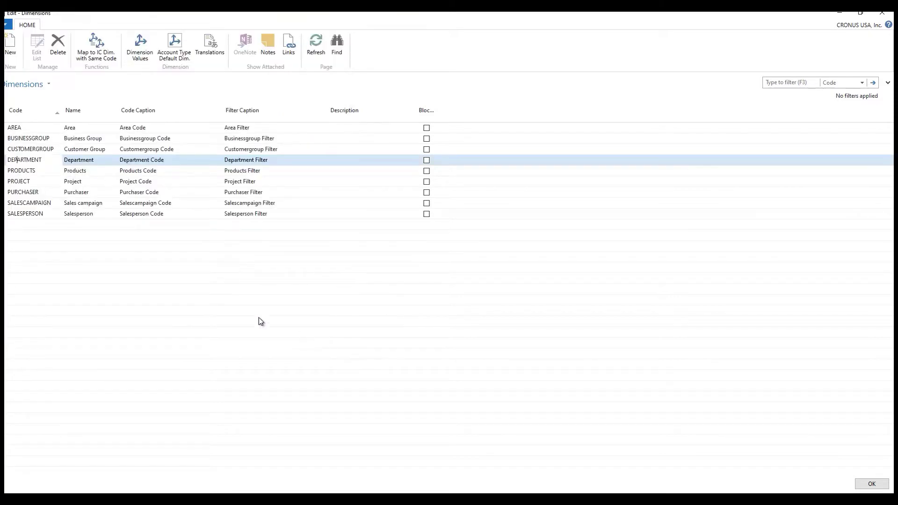
Add a dimension value with code MARKETING and name Marketing to the DEPARTMENT dimension, keeping the Standard type
{"action": "double_click", "coordinate": [85, 163]}
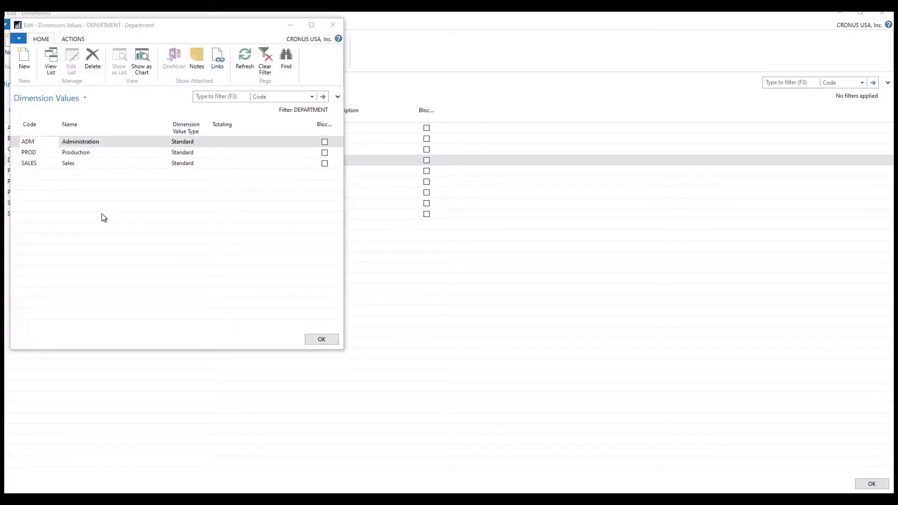
{"action": "left_click", "coordinate": [25, 65]}
{"action": "type", "text": "Marketing"}
{"action": "key", "text": "Tab"}
{"action": "type", "text": "Marketing"}
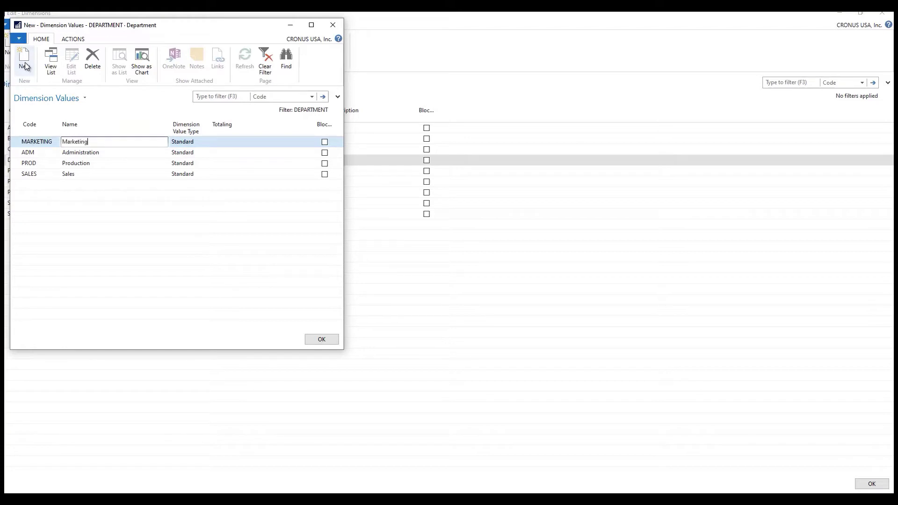
{"action": "key", "text": "Tab"}
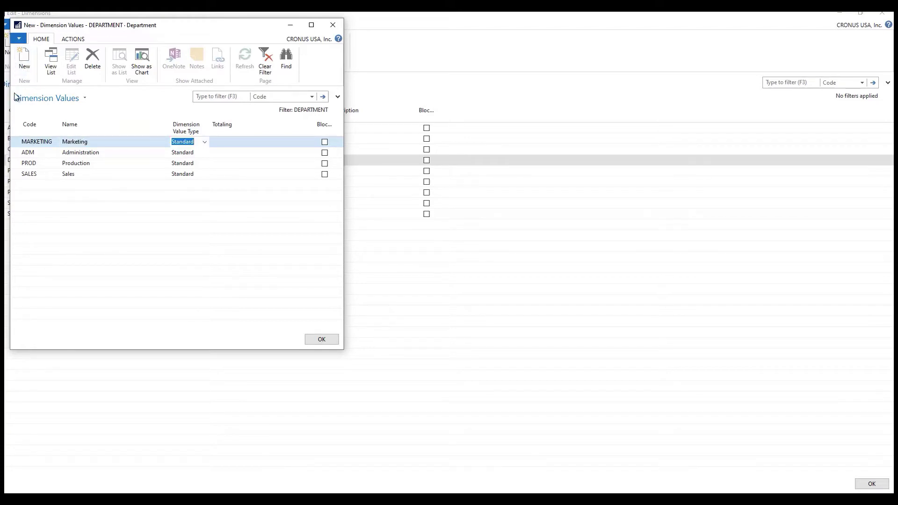
{"action": "left_click", "coordinate": [46, 175]}
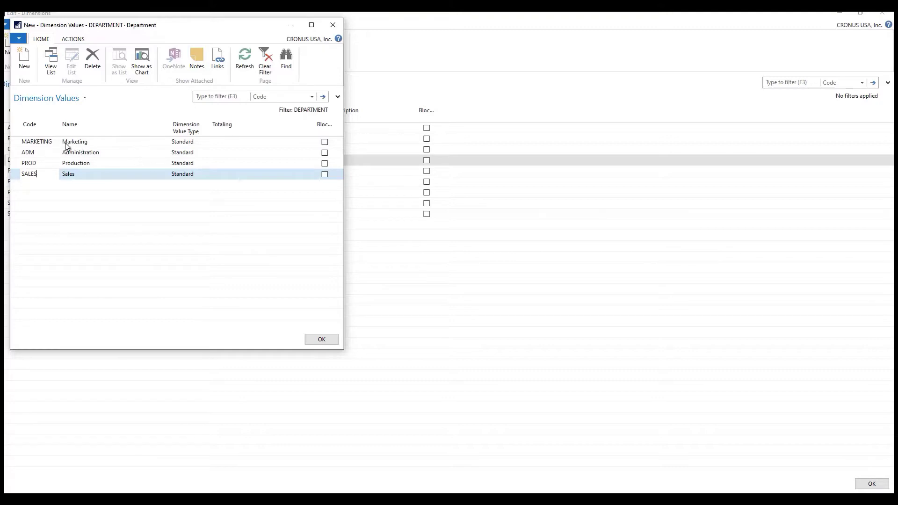
{"action": "left_click", "coordinate": [322, 340]}
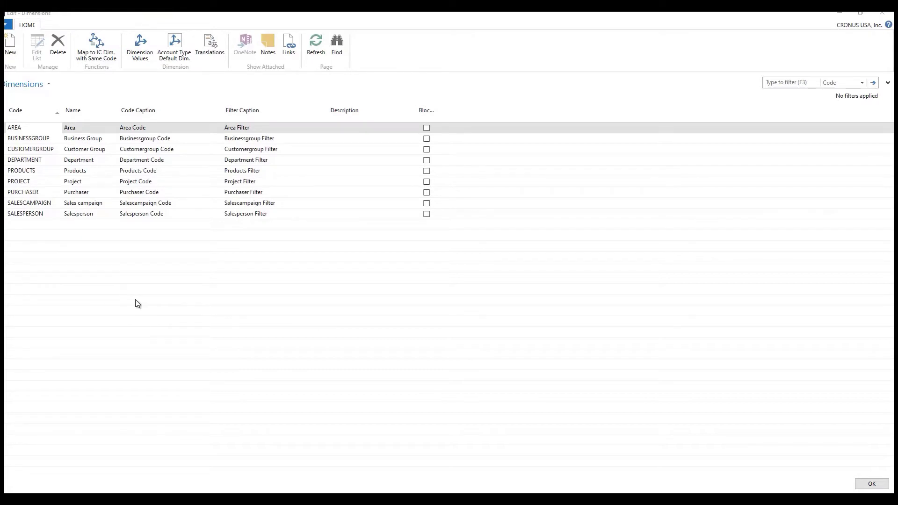
Review the dimension values of the BUSINESSGROUP and CUSTOMERGROUP dimensions
{"action": "left_click", "coordinate": [32, 139]}
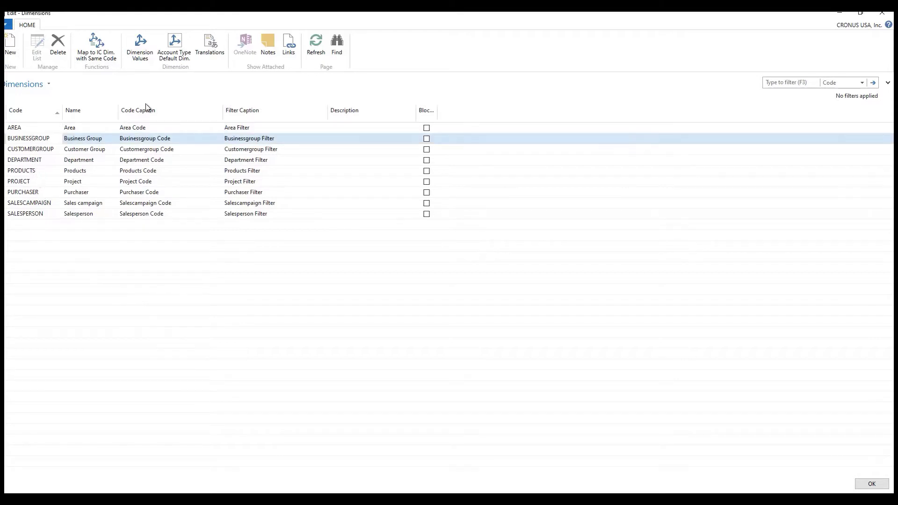
{"action": "left_click", "coordinate": [143, 47]}
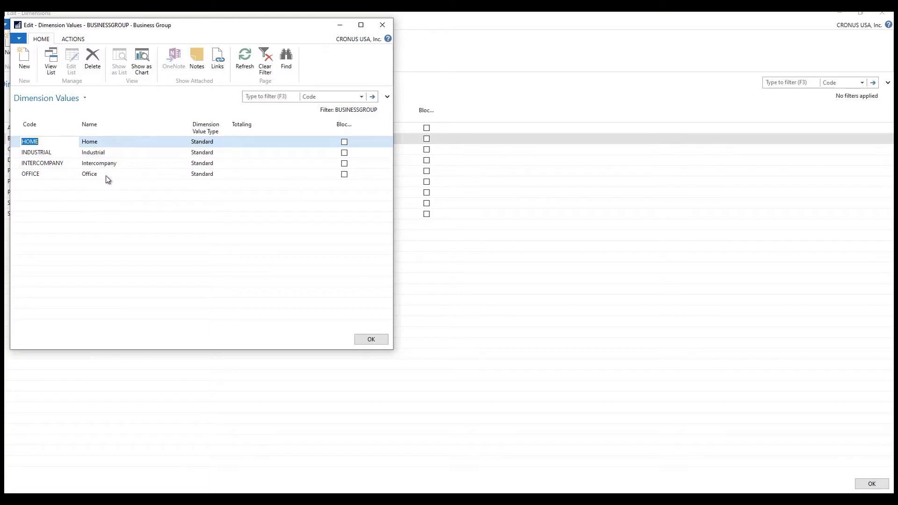
{"action": "left_click", "coordinate": [371, 340]}
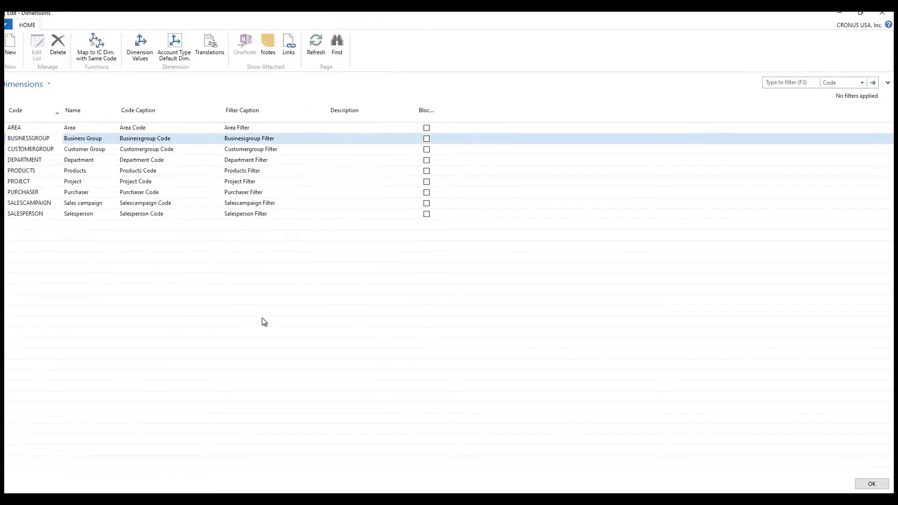
{"action": "left_click", "coordinate": [30, 150]}
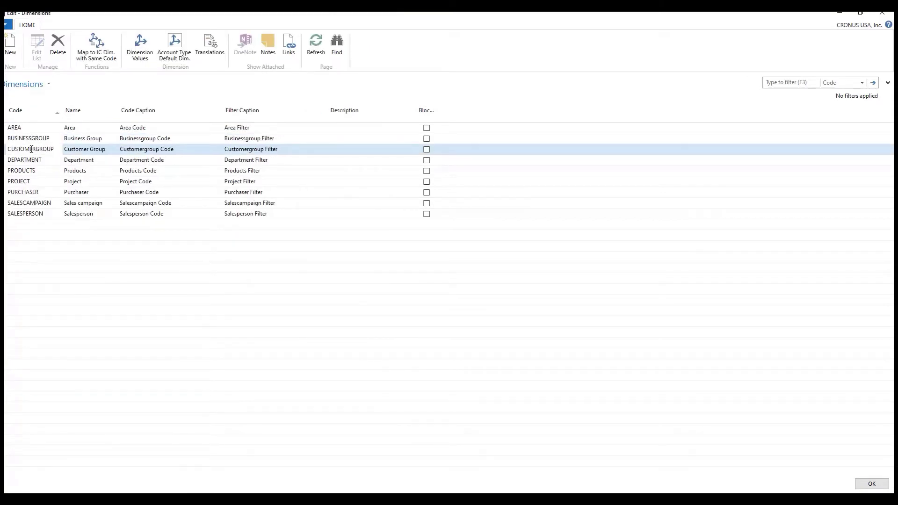
{"action": "left_click", "coordinate": [139, 46]}
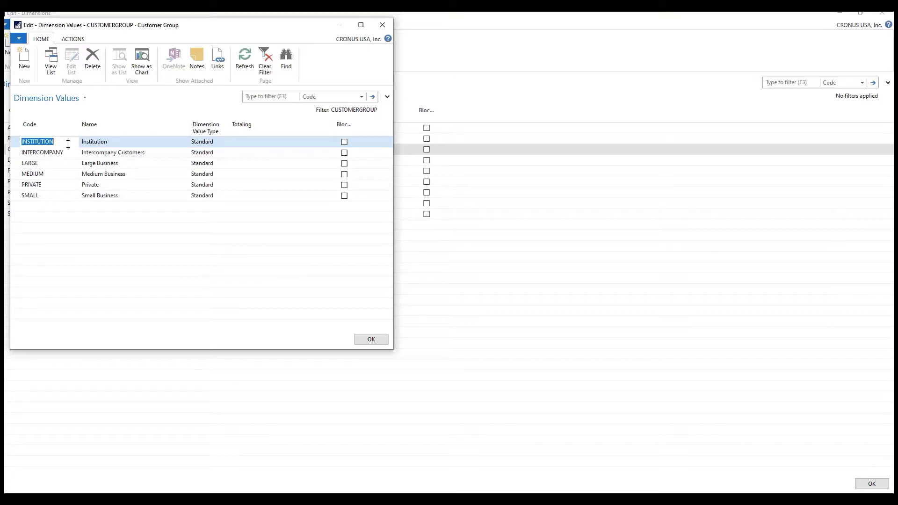
{"action": "left_click", "coordinate": [372, 340]}
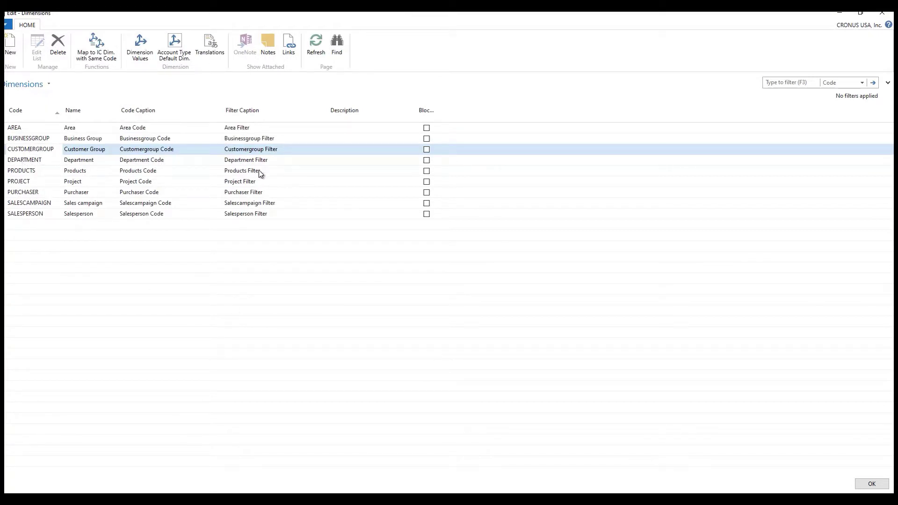
Examine the dimension values and totaling structure of the AREA dimension, and close the Dimensions list
{"action": "left_click", "coordinate": [21, 129]}
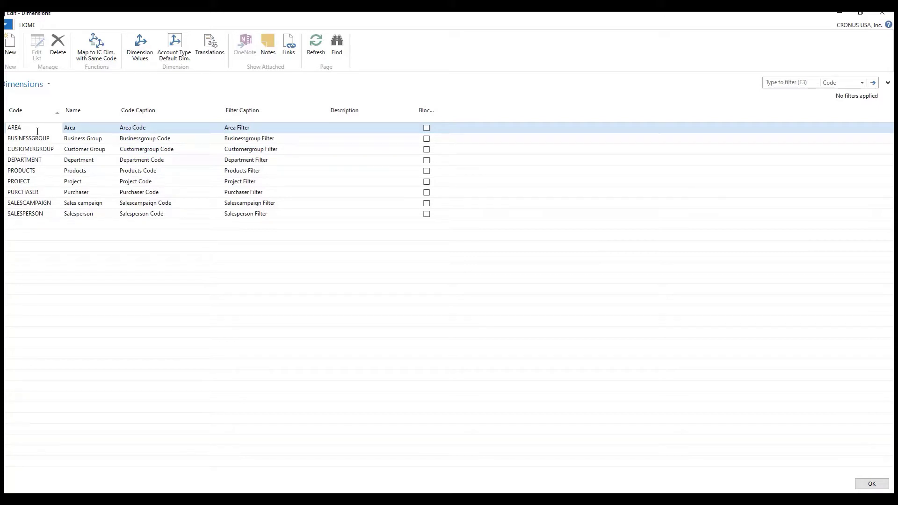
{"action": "left_click", "coordinate": [141, 48]}
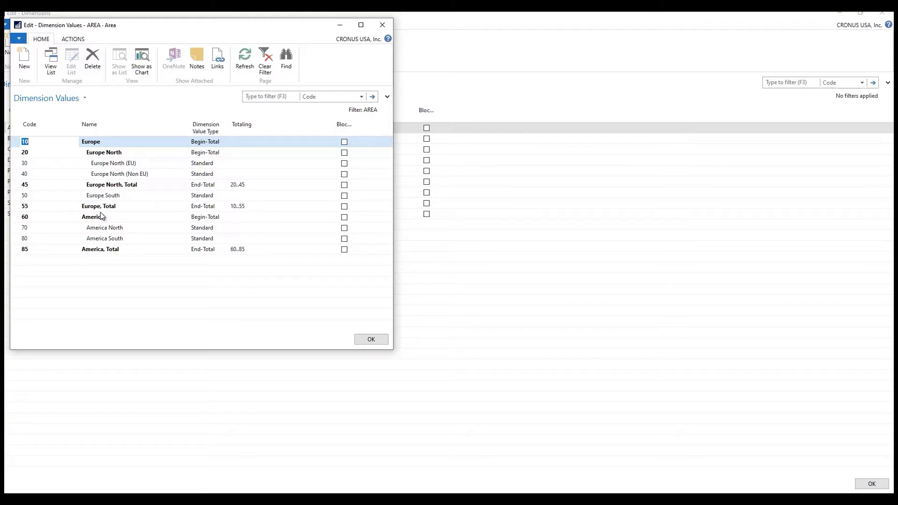
{"action": "left_click", "coordinate": [372, 340]}
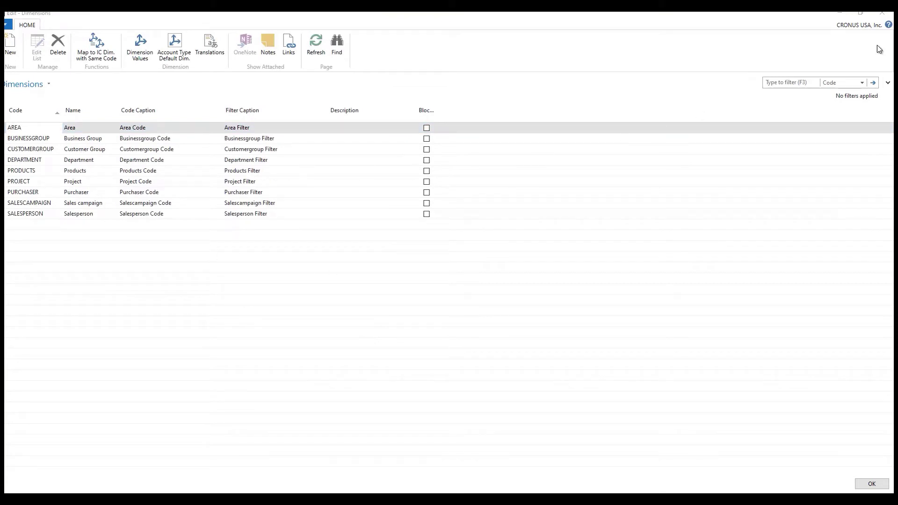
{"action": "left_click", "coordinate": [881, 16]}
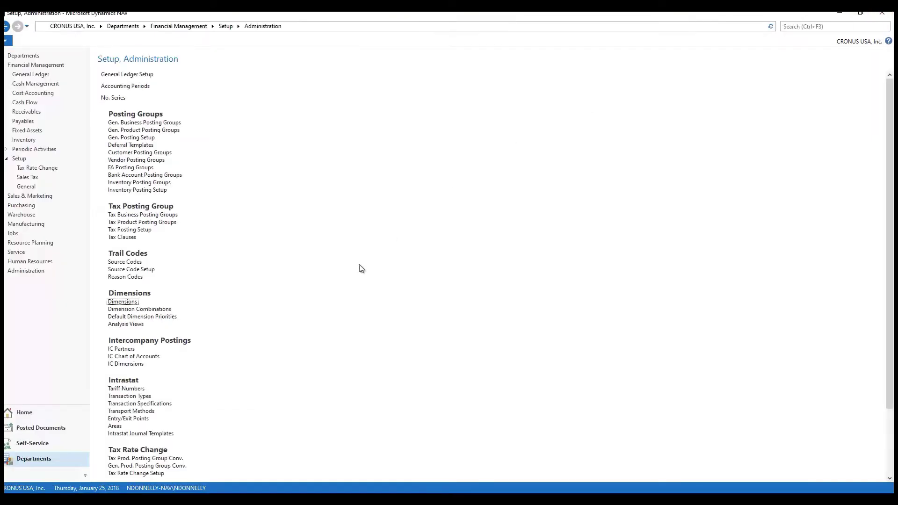
Open the Dimension Combinations matrix and check the limitation options for PROJECT with CUSTOMERGROUP without changing them
{"action": "left_click", "coordinate": [128, 310]}
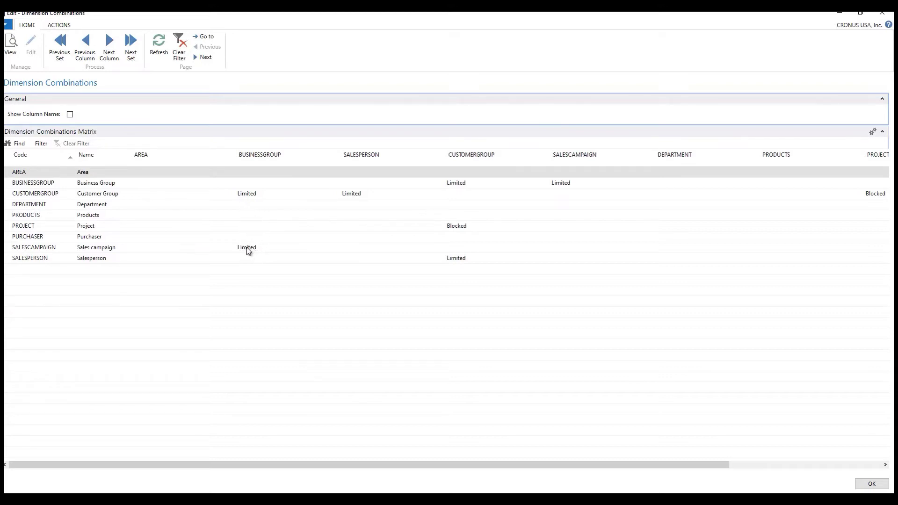
{"action": "mouse_move", "coordinate": [456, 228]}
{"action": "left_click", "coordinate": [467, 229]}
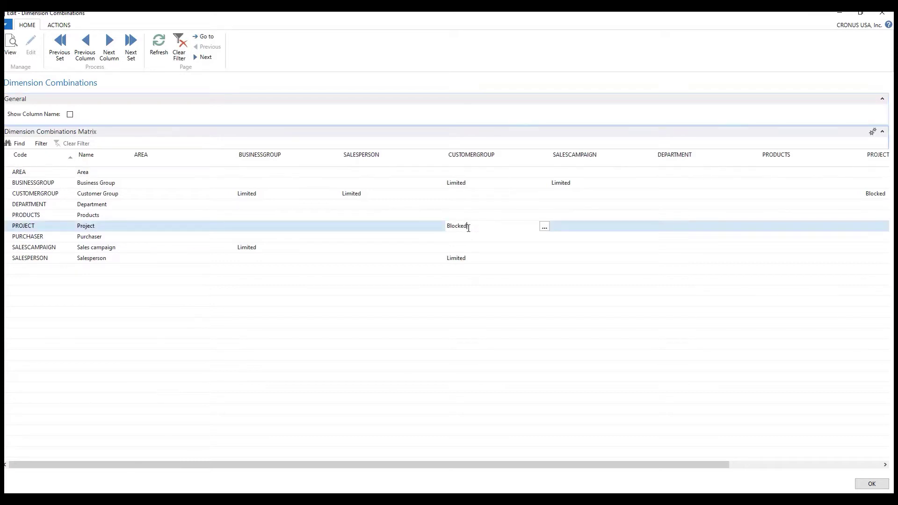
{"action": "left_click", "coordinate": [545, 228]}
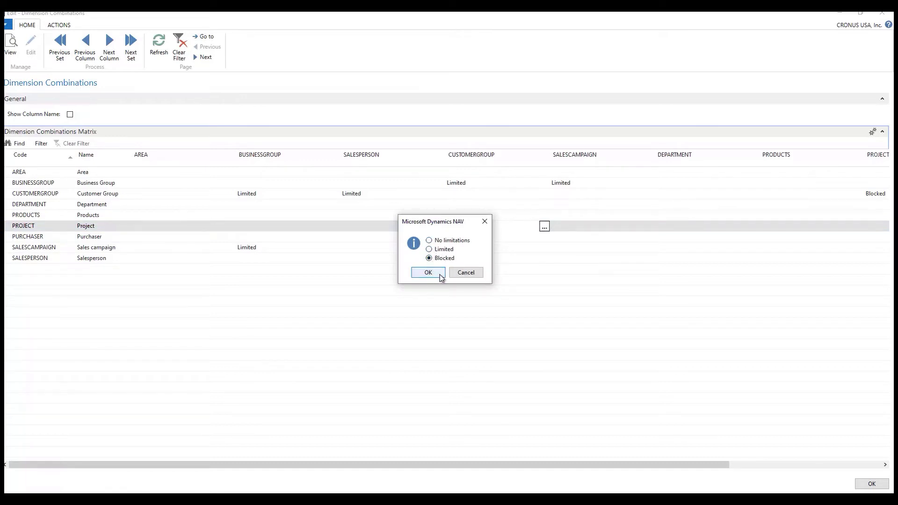
{"action": "left_click", "coordinate": [465, 272]}
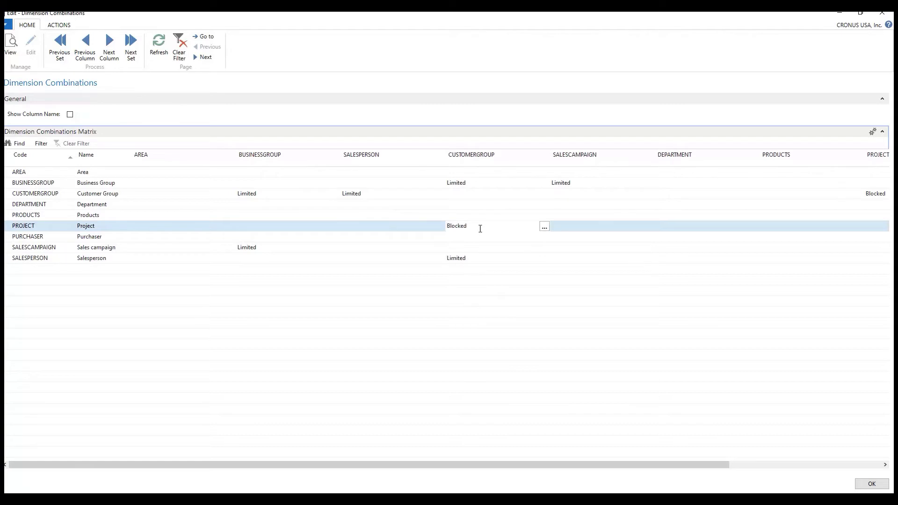
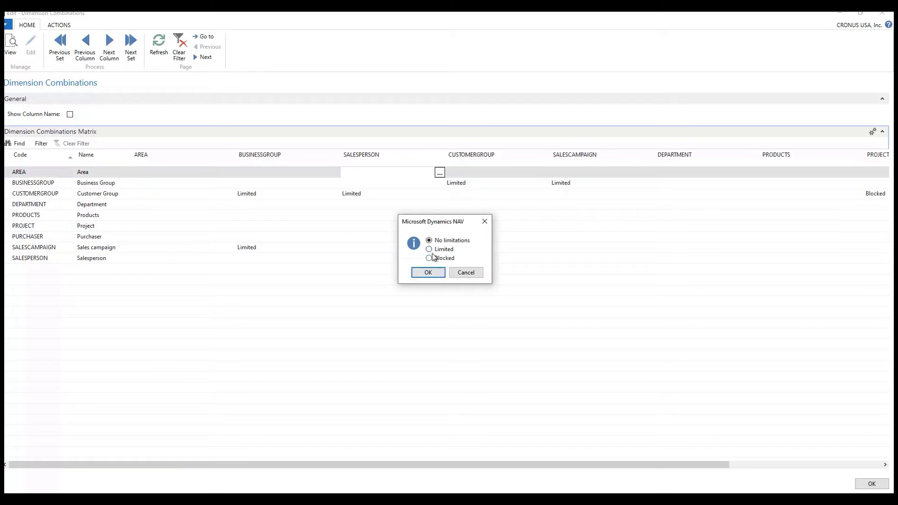
Set the AREA and SALESPERSON combination to Limited and open its dimension value combinations
{"action": "left_click", "coordinate": [429, 248]}
{"action": "left_click", "coordinate": [428, 273]}
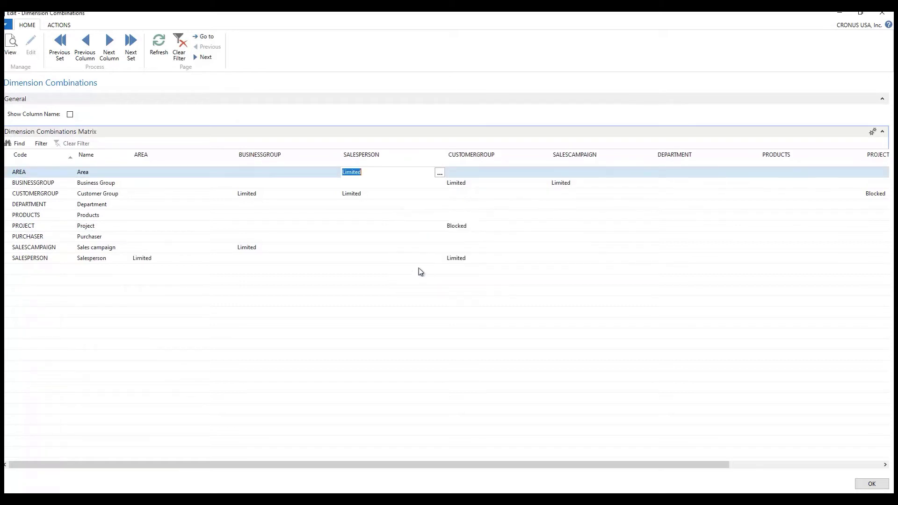
{"action": "left_click", "coordinate": [439, 173]}
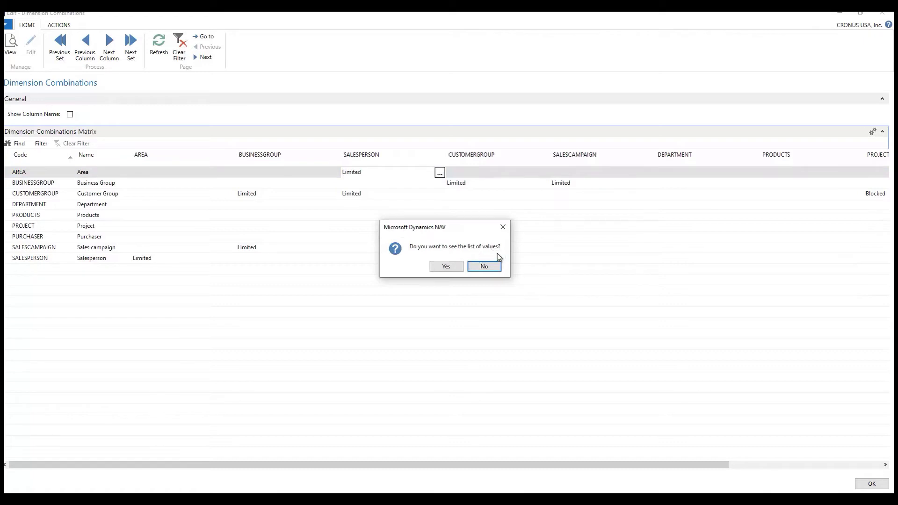
{"action": "left_click", "coordinate": [446, 266]}
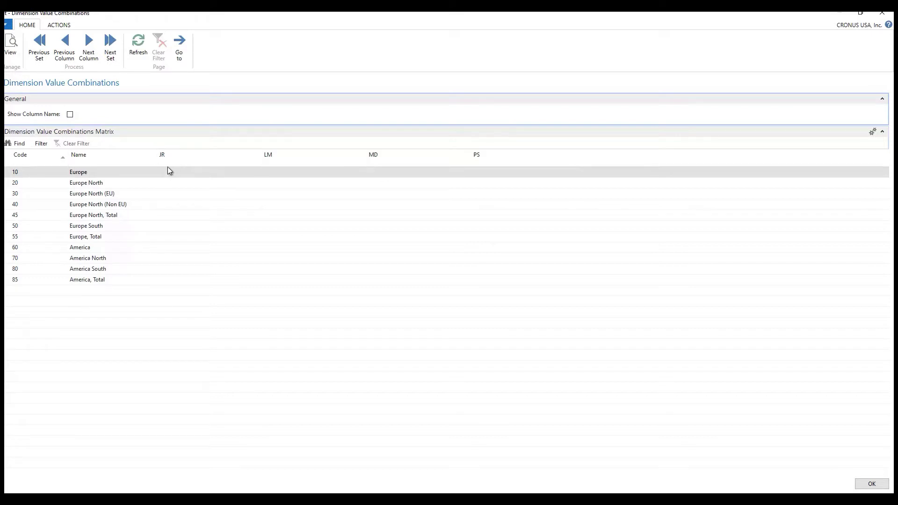
Set salesperson JR to Blocked for both America North and America South
{"action": "left_click", "coordinate": [152, 261]}
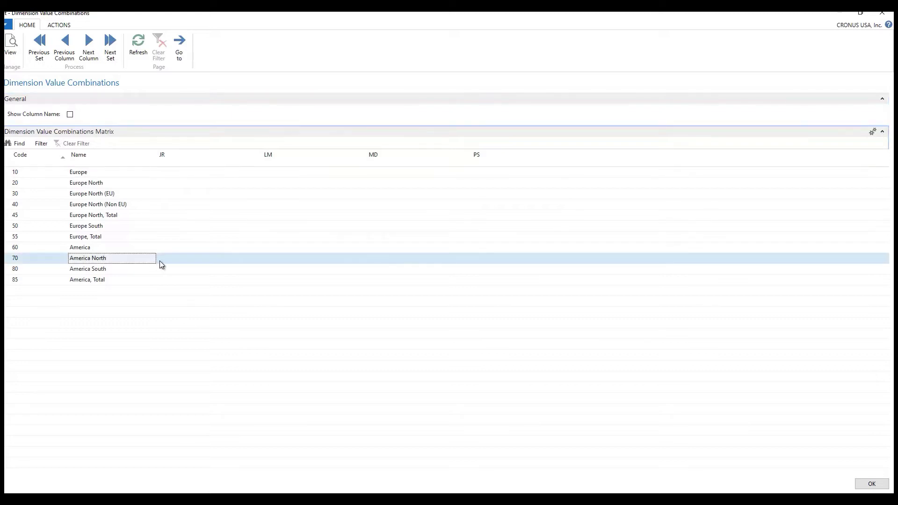
{"action": "left_click", "coordinate": [165, 259]}
{"action": "left_click", "coordinate": [255, 259]}
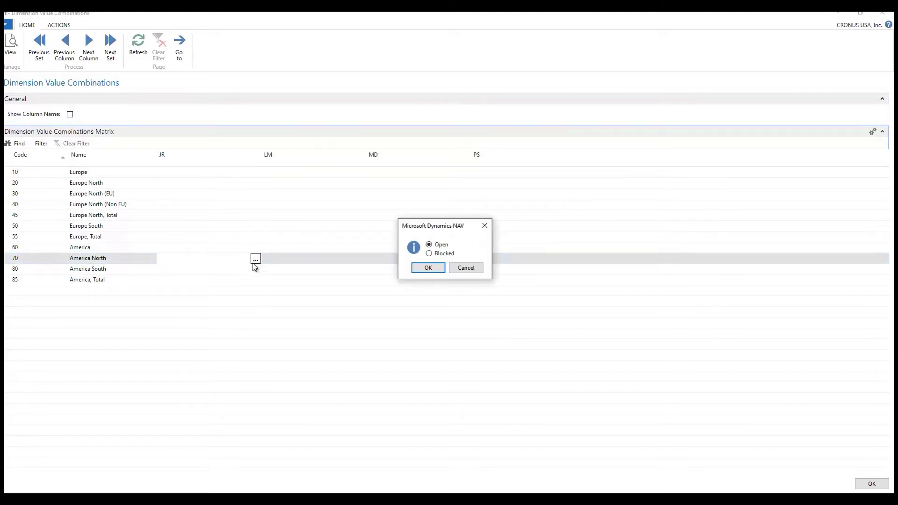
{"action": "left_click", "coordinate": [429, 255]}
{"action": "left_click", "coordinate": [430, 268]}
{"action": "left_click", "coordinate": [172, 270]}
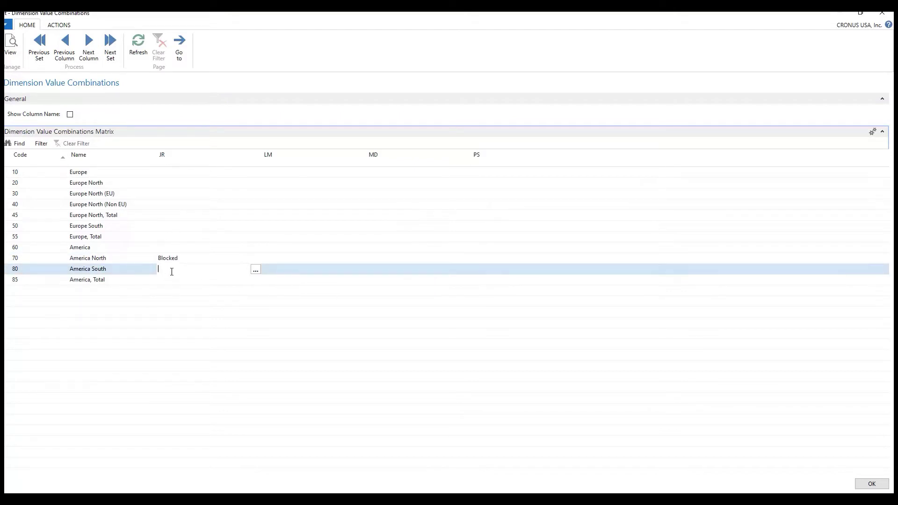
{"action": "left_click", "coordinate": [255, 270]}
{"action": "left_click", "coordinate": [429, 253]}
{"action": "left_click", "coordinate": [429, 268]}
Set salesperson LM to Blocked for both Europe North (EU) and Europe North (Non EU)
{"action": "left_click", "coordinate": [177, 173]}
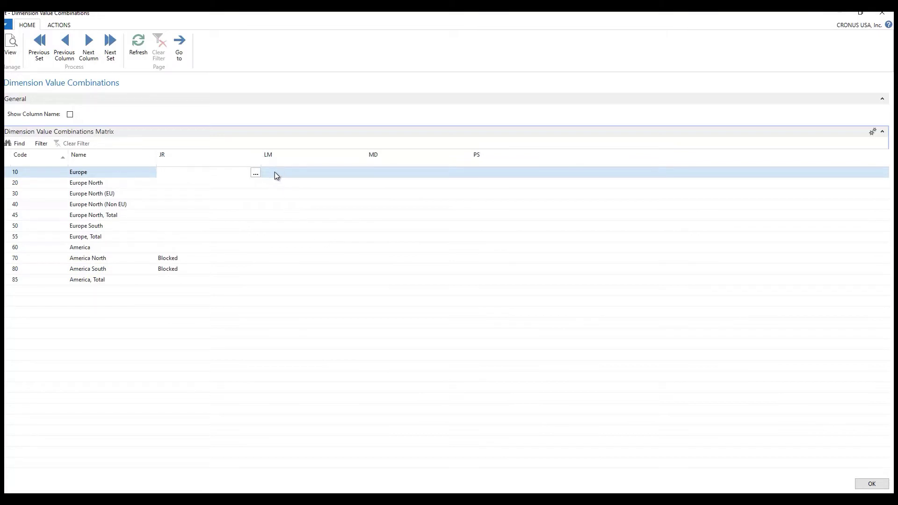
{"action": "left_click", "coordinate": [279, 198]}
{"action": "left_click", "coordinate": [361, 194]}
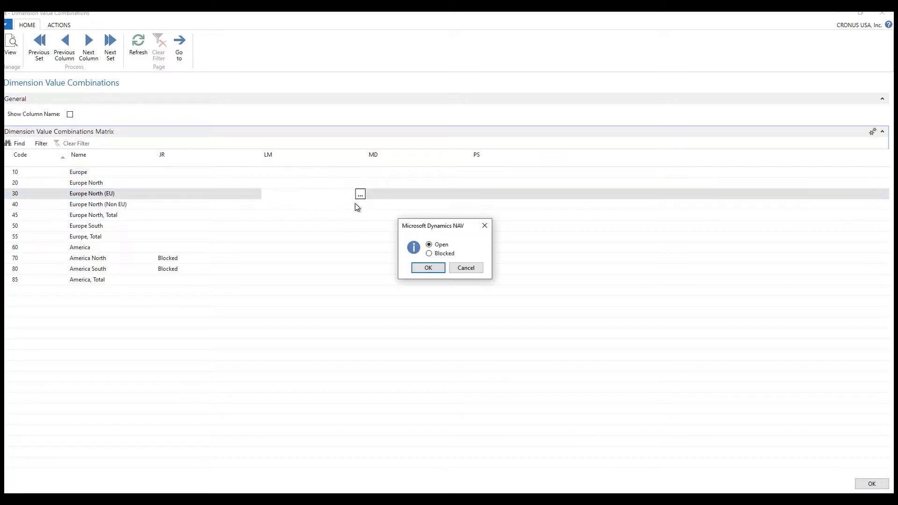
{"action": "left_click", "coordinate": [429, 253]}
{"action": "left_click", "coordinate": [429, 268]}
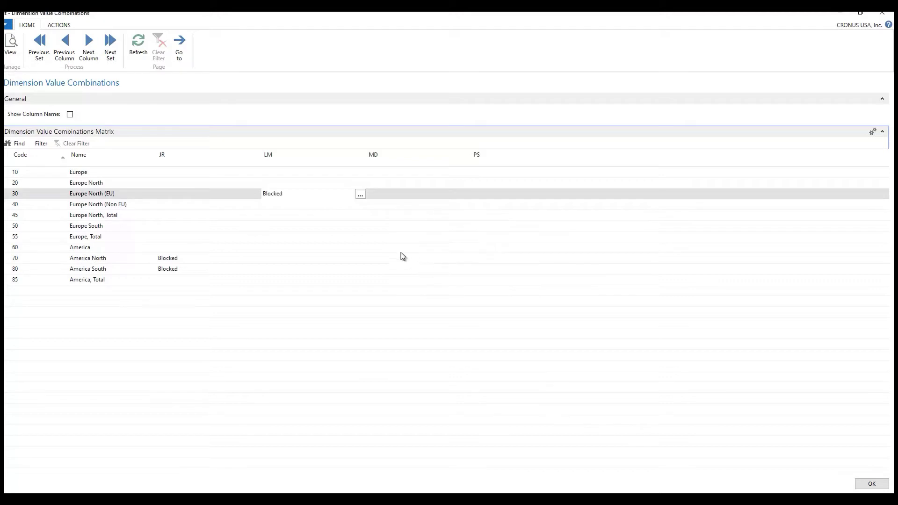
{"action": "left_click", "coordinate": [287, 204]}
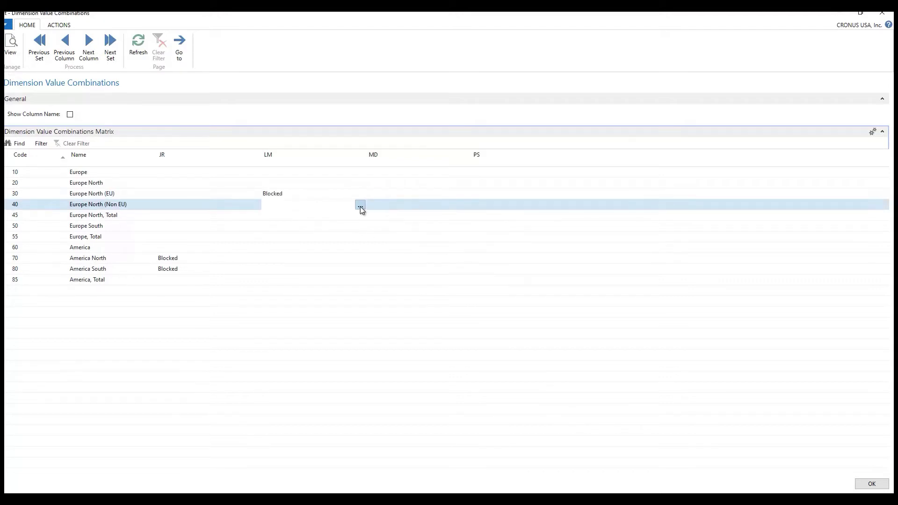
{"action": "left_click", "coordinate": [360, 205]}
{"action": "left_click", "coordinate": [429, 253]}
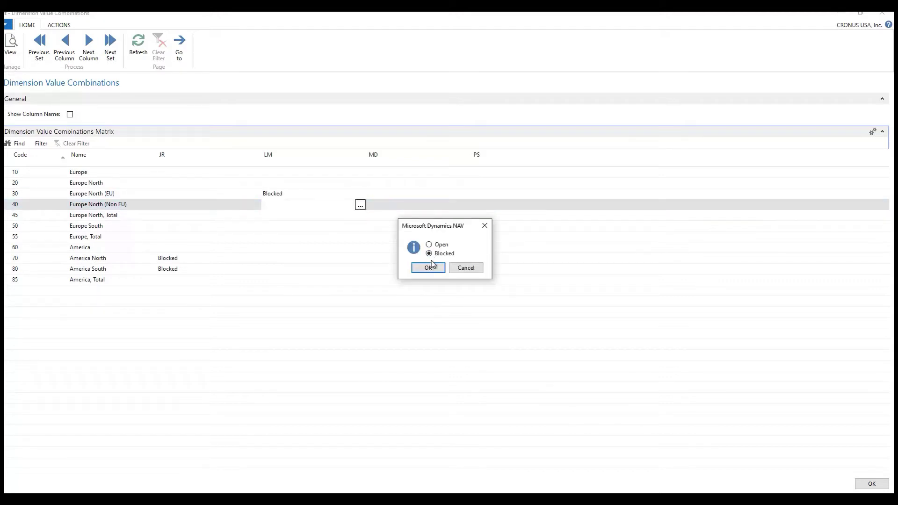
{"action": "left_click", "coordinate": [428, 268]}
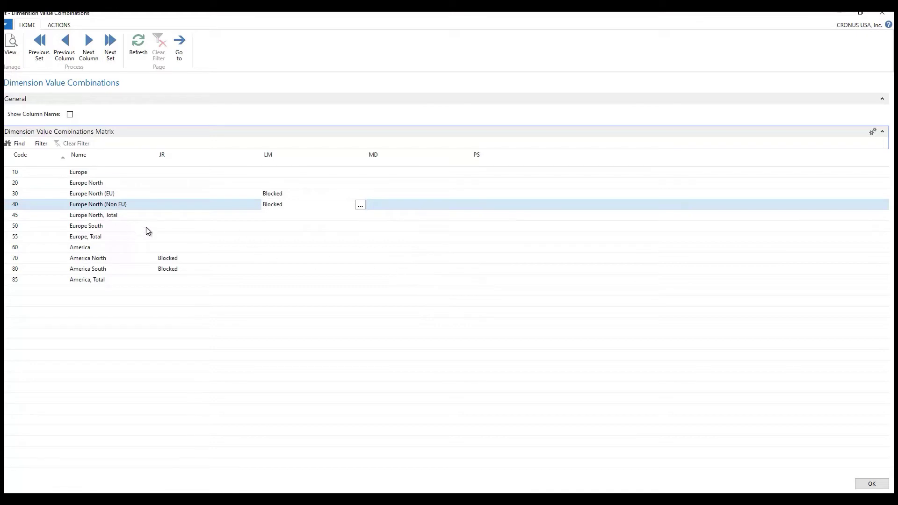
Set salesperson LM to Blocked for both Europe South and Europe, Total
{"action": "left_click", "coordinate": [271, 227]}
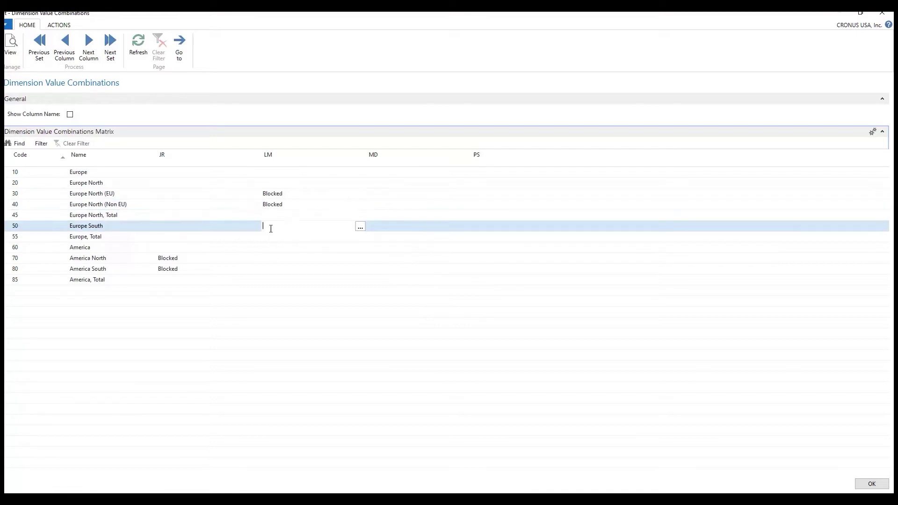
{"action": "left_click", "coordinate": [361, 227]}
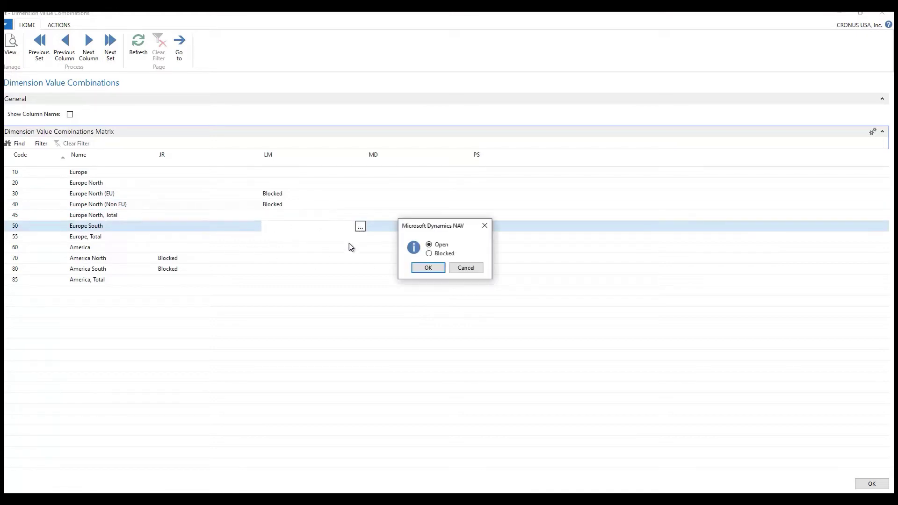
{"action": "left_click", "coordinate": [416, 271]}
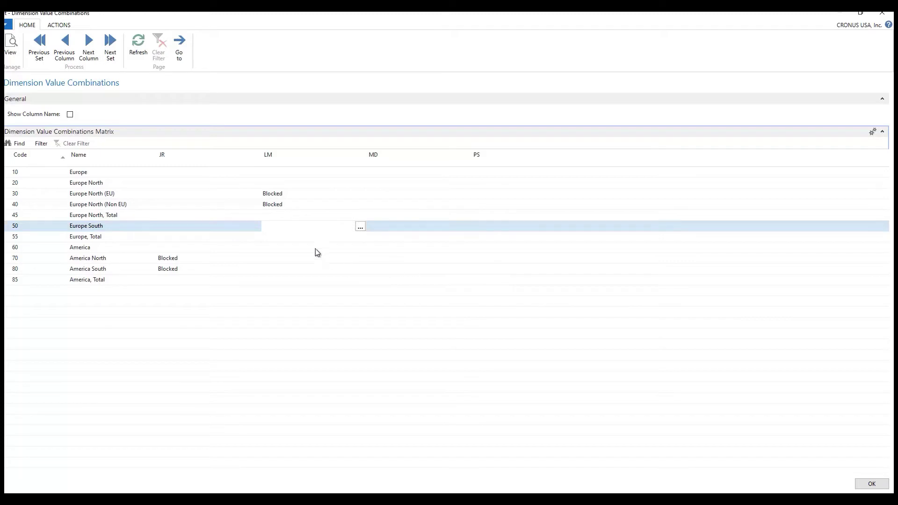
{"action": "left_click", "coordinate": [361, 227]}
{"action": "left_click", "coordinate": [429, 253]}
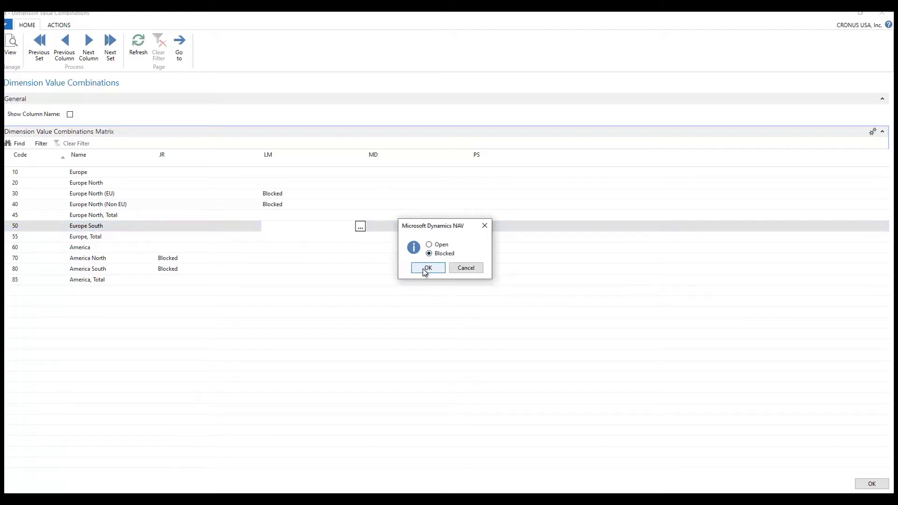
{"action": "left_click", "coordinate": [428, 267]}
{"action": "left_click", "coordinate": [276, 240]}
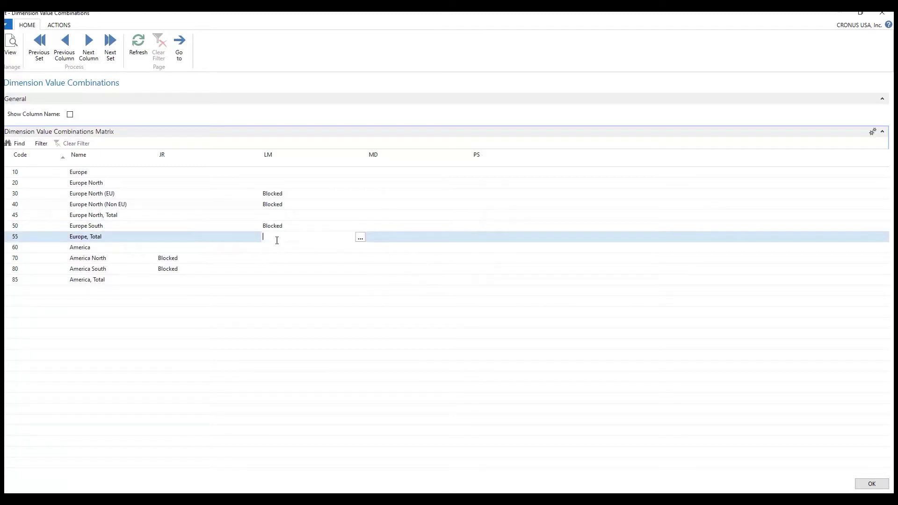
{"action": "left_click", "coordinate": [360, 238]}
{"action": "left_click", "coordinate": [430, 254]}
{"action": "left_click", "coordinate": [429, 268]}
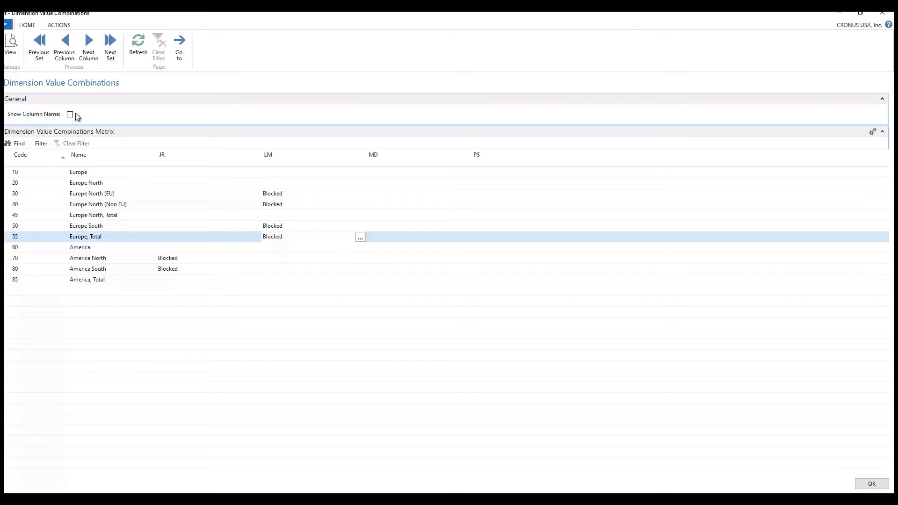
Close the dimension windows and open the Customers list of the Sales department
{"action": "key", "text": "Escape"}
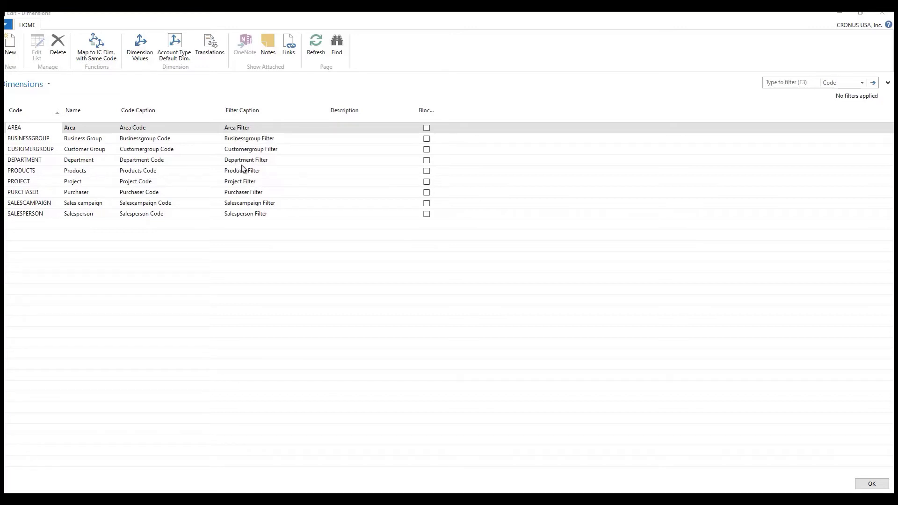
{"action": "left_click", "coordinate": [882, 14]}
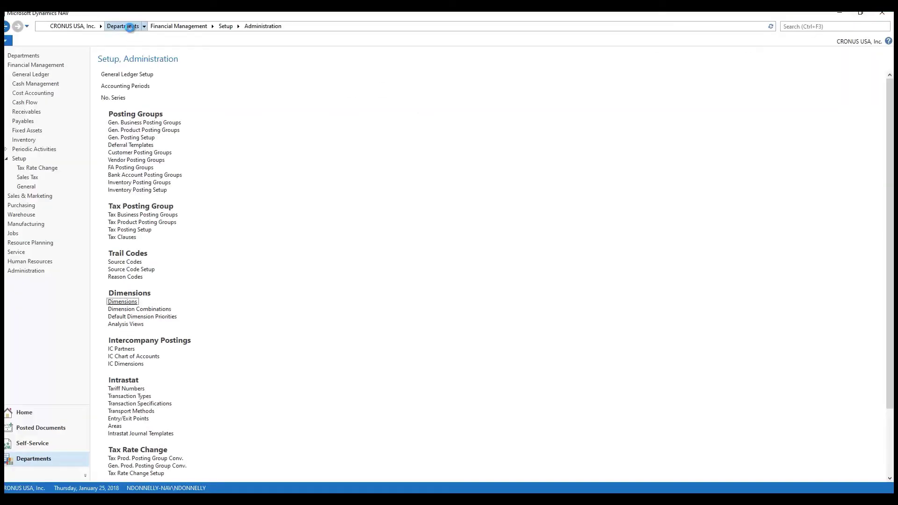
{"action": "left_click", "coordinate": [130, 26]}
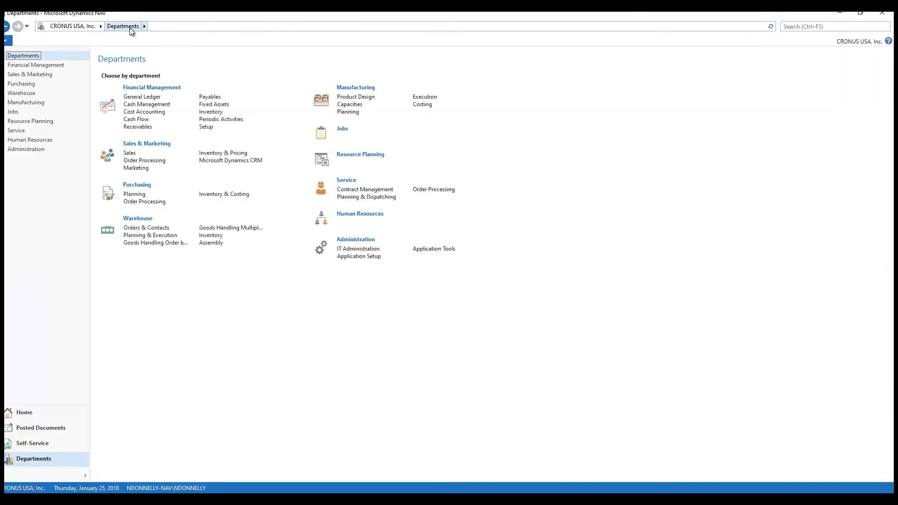
{"action": "left_click", "coordinate": [131, 157]}
{"action": "left_click", "coordinate": [120, 95]}
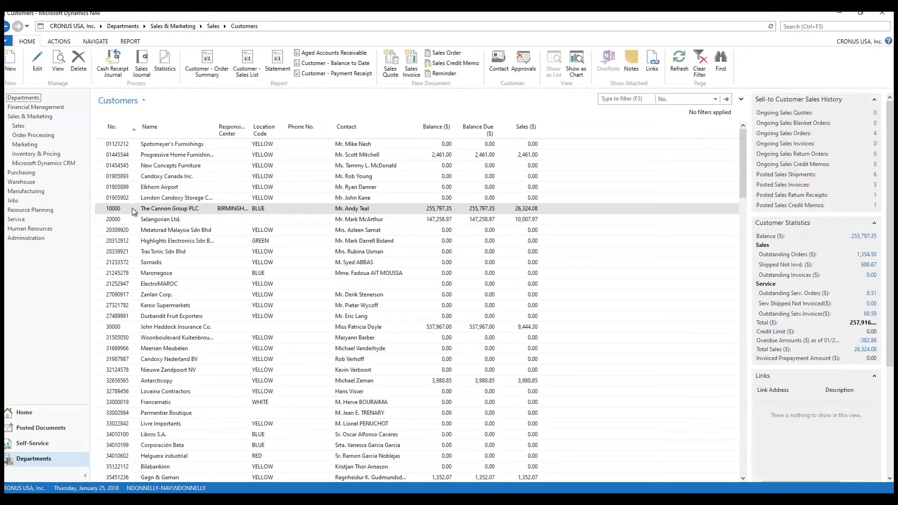
Open the multiple default dimensions for The Cannon Group PLC, check the available AREA value codes, and close the window without changes
{"action": "left_click", "coordinate": [97, 42]}
{"action": "left_click", "coordinate": [47, 70]}
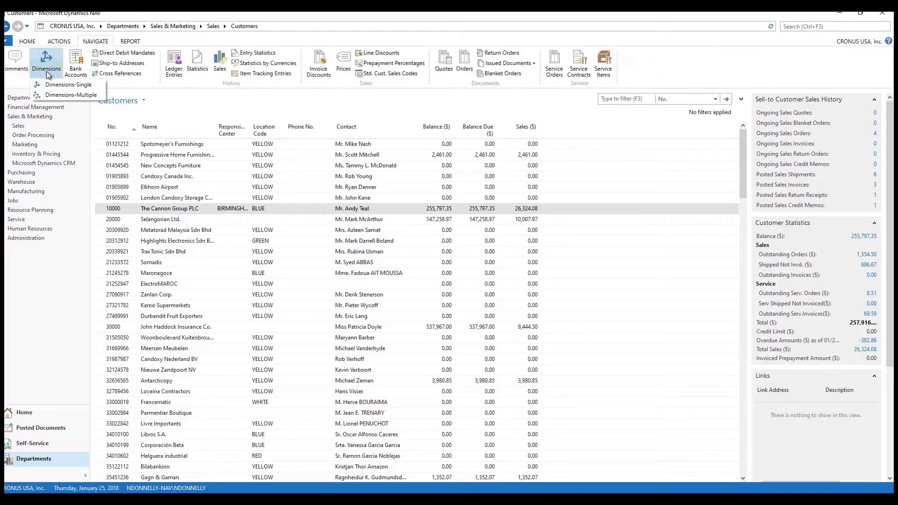
{"action": "left_click", "coordinate": [54, 95]}
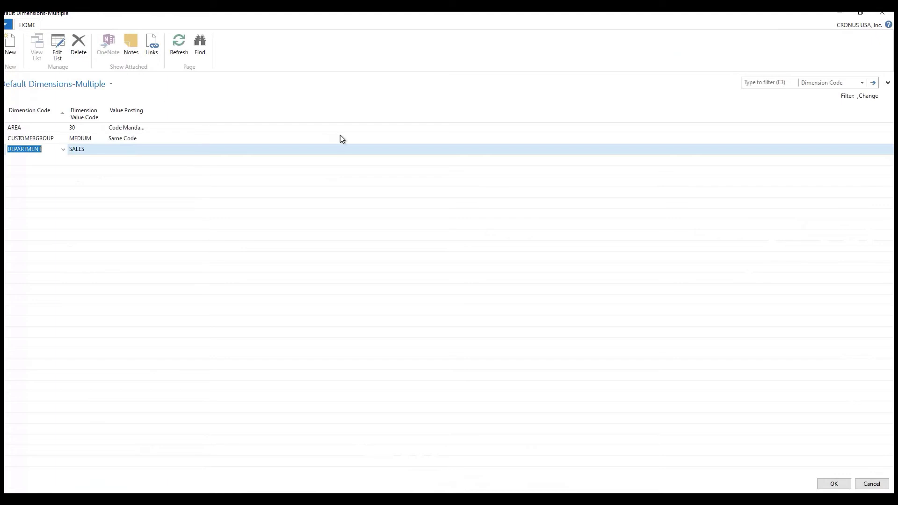
{"action": "left_click", "coordinate": [92, 127]}
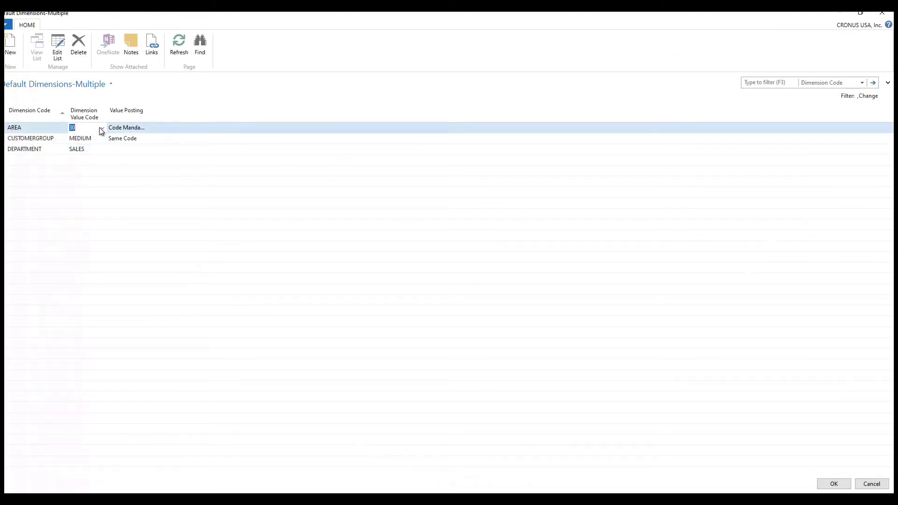
{"action": "left_click", "coordinate": [101, 129]}
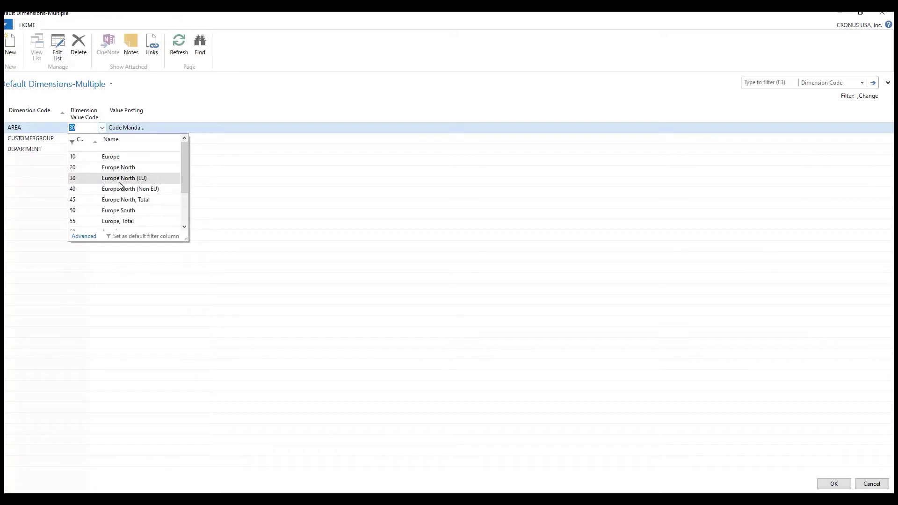
{"action": "left_click", "coordinate": [46, 140]}
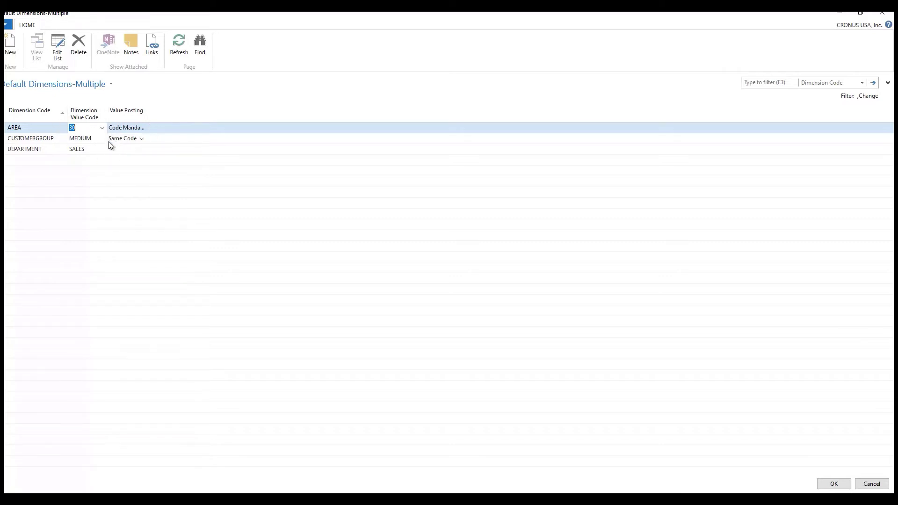
{"action": "left_click", "coordinate": [881, 16]}
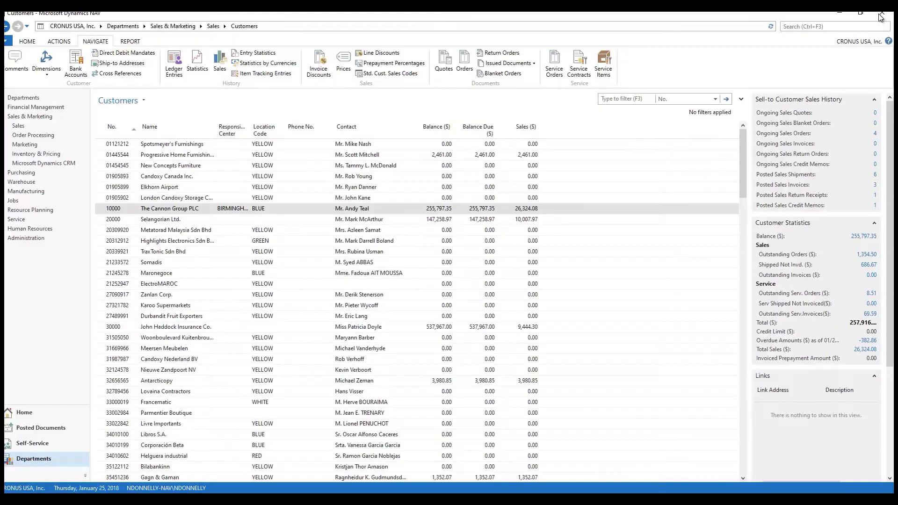
Open the Vendors list from the Planning area of the Purchasing department
{"action": "left_click", "coordinate": [111, 29]}
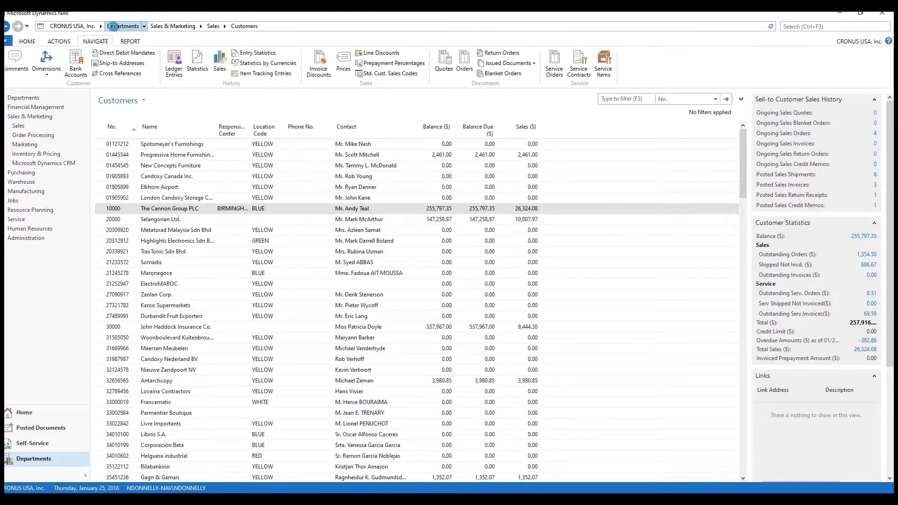
{"action": "left_click", "coordinate": [140, 194]}
{"action": "left_click", "coordinate": [118, 95]}
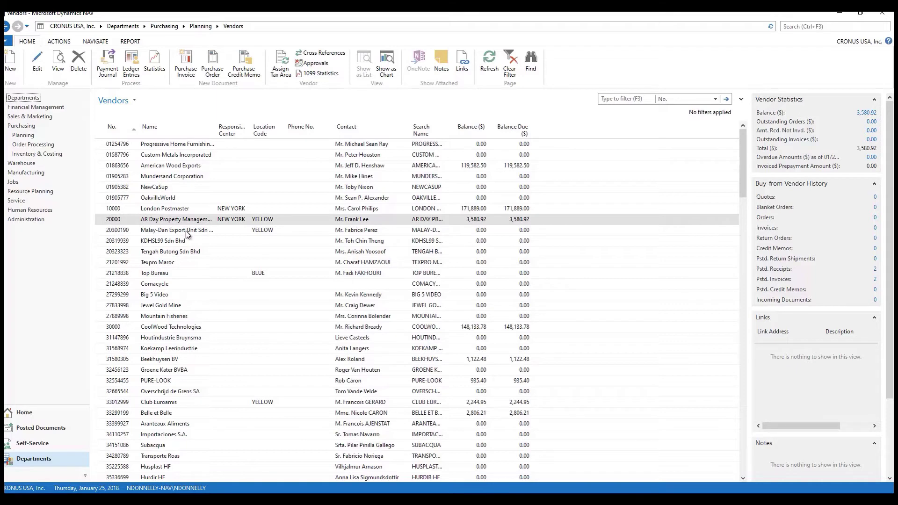
Open the multiple default dimensions for vendor AR Day Property Management, check the available AREA value codes, and close the window without changes
{"action": "left_click", "coordinate": [97, 42]}
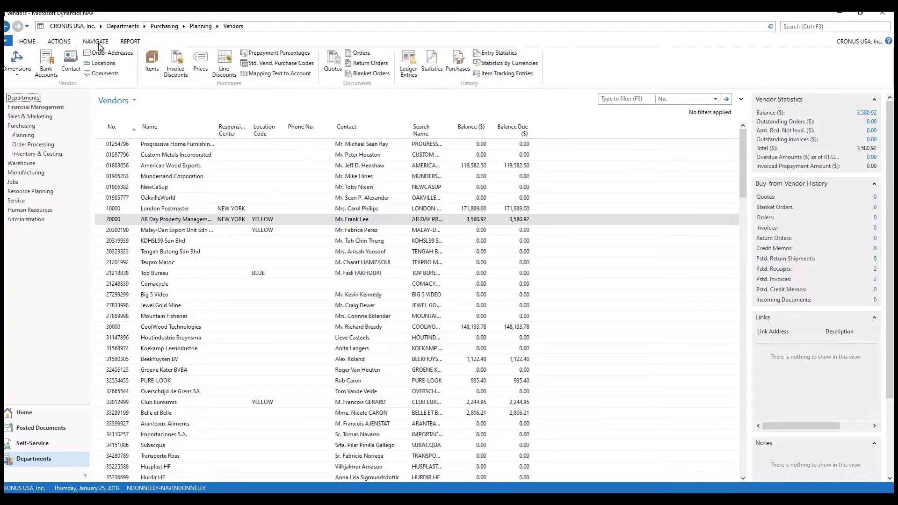
{"action": "left_click", "coordinate": [18, 70]}
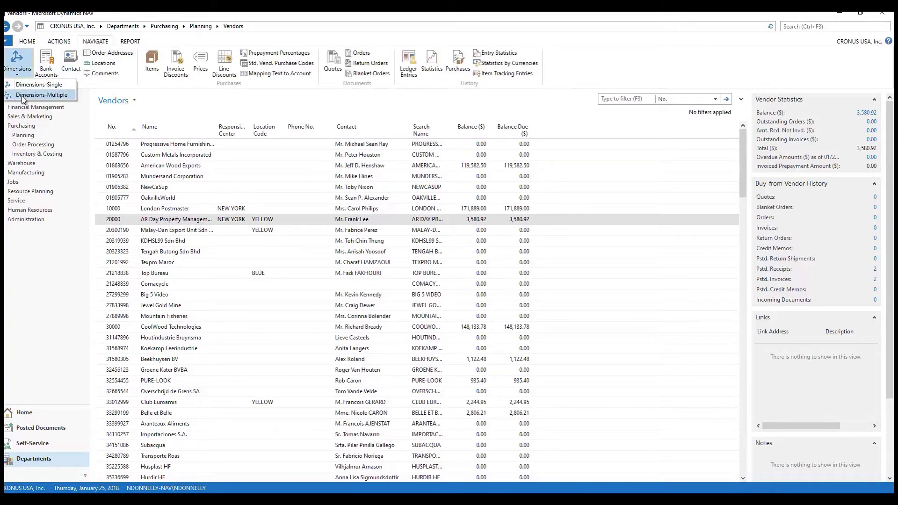
{"action": "left_click", "coordinate": [24, 95]}
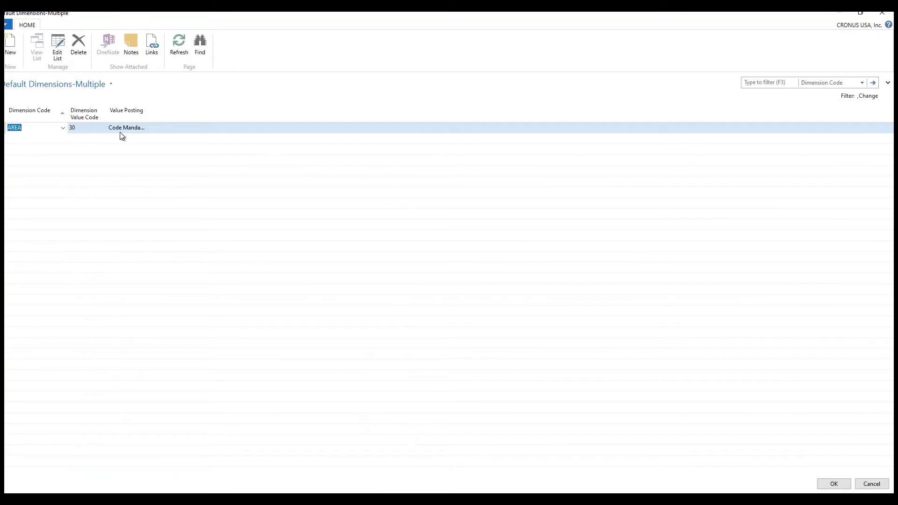
{"action": "left_click", "coordinate": [92, 128]}
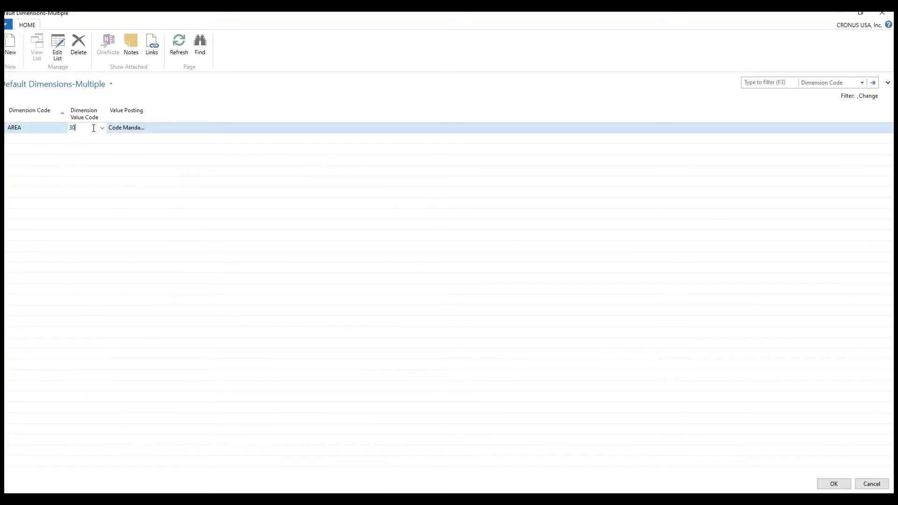
{"action": "left_click", "coordinate": [102, 127]}
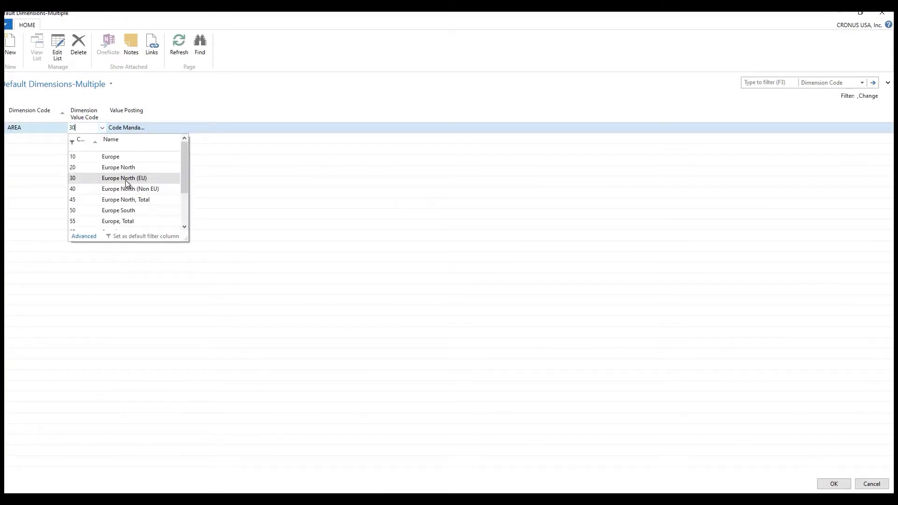
{"action": "left_click", "coordinate": [53, 129]}
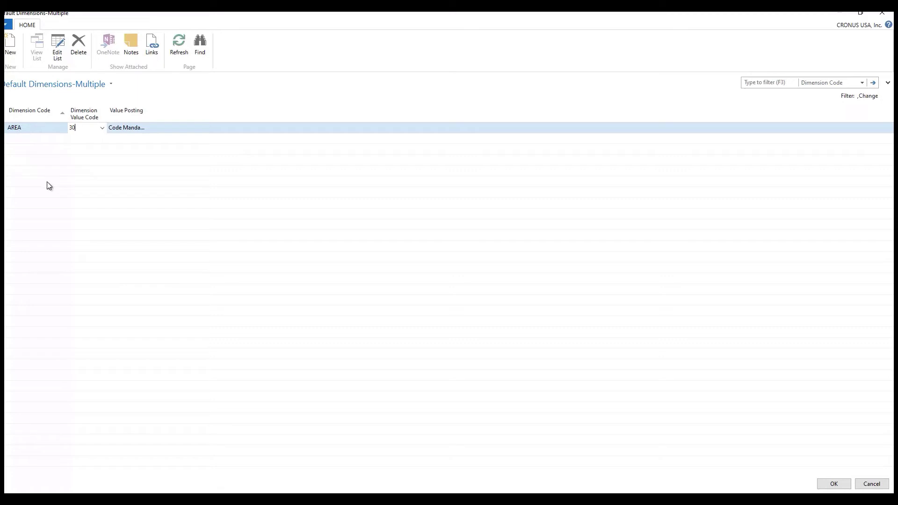
{"action": "left_click", "coordinate": [832, 484]}
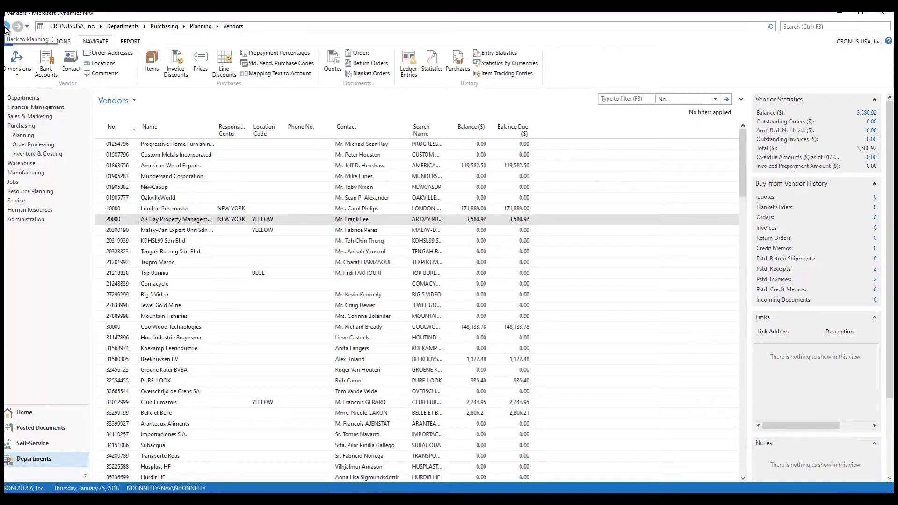
Open the Items list from Purchasing Planning and select item 1908-S, LONDON Swivel Chair, blue
{"action": "left_click", "coordinate": [122, 27]}
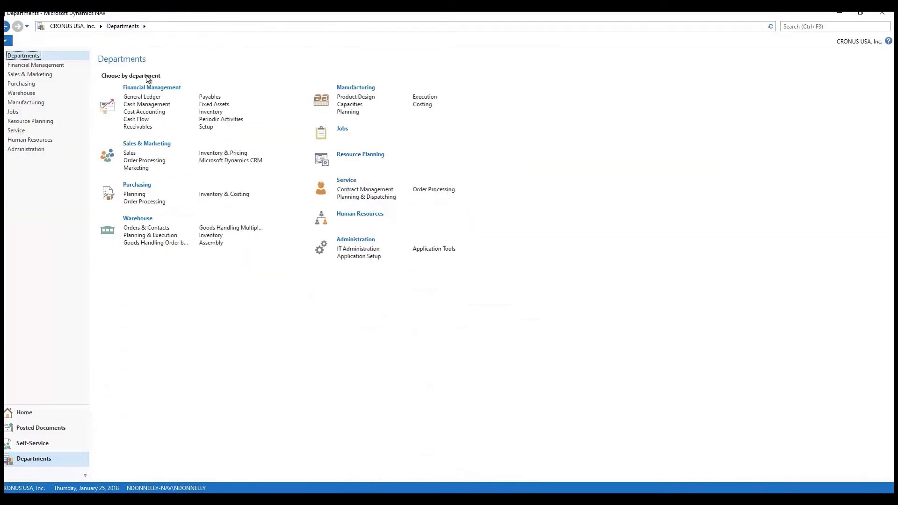
{"action": "left_click", "coordinate": [135, 193]}
{"action": "left_click", "coordinate": [115, 88]}
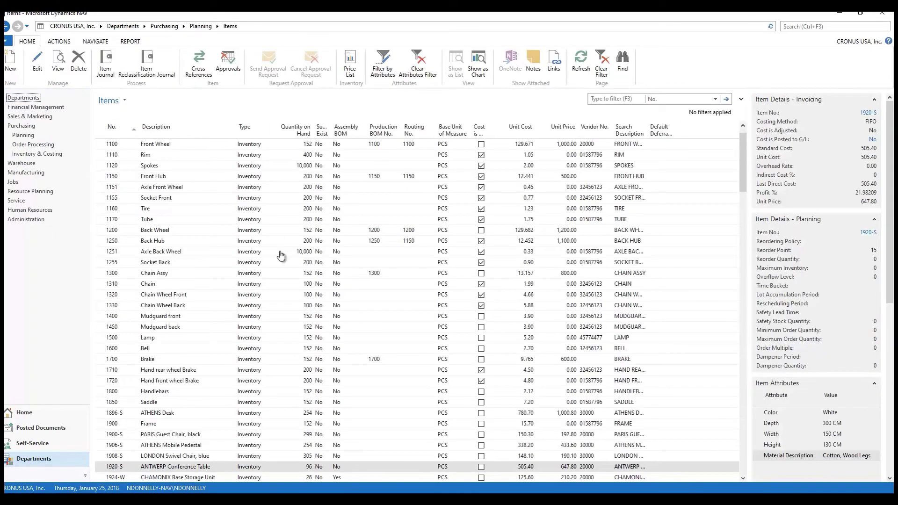
{"action": "scroll", "coordinate": [152, 466], "scroll_direction": "down", "scroll_amount": 3}
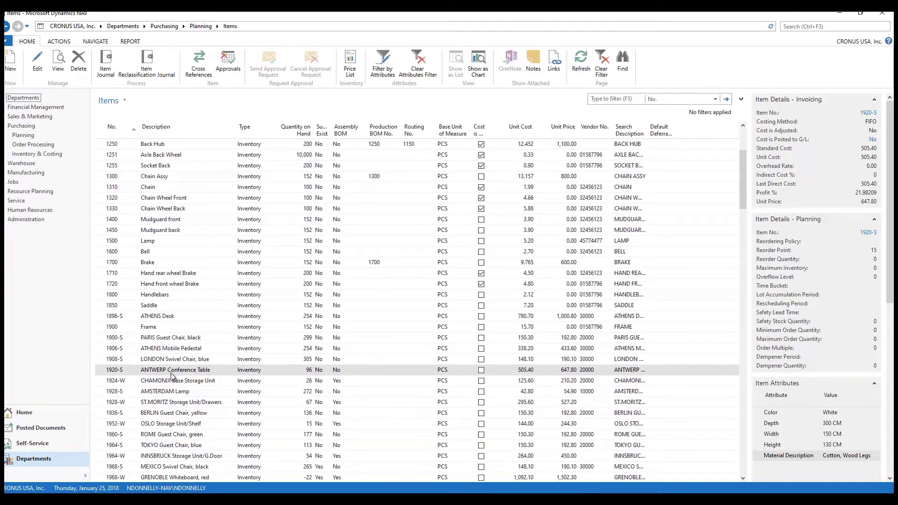
{"action": "left_click", "coordinate": [102, 359]}
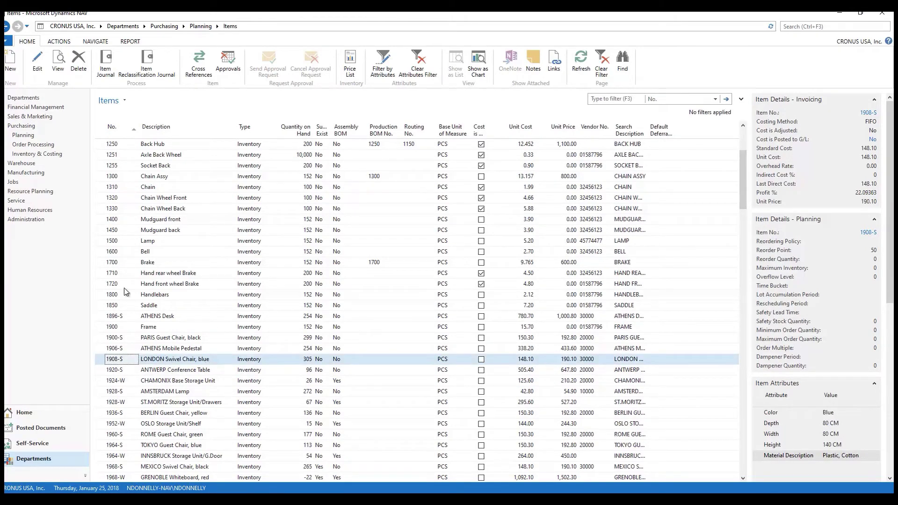
Open the card for item 1908-S, LONDON Swivel Chair, blue, review its default dimensions, and close the card without changes
{"action": "left_click", "coordinate": [37, 69]}
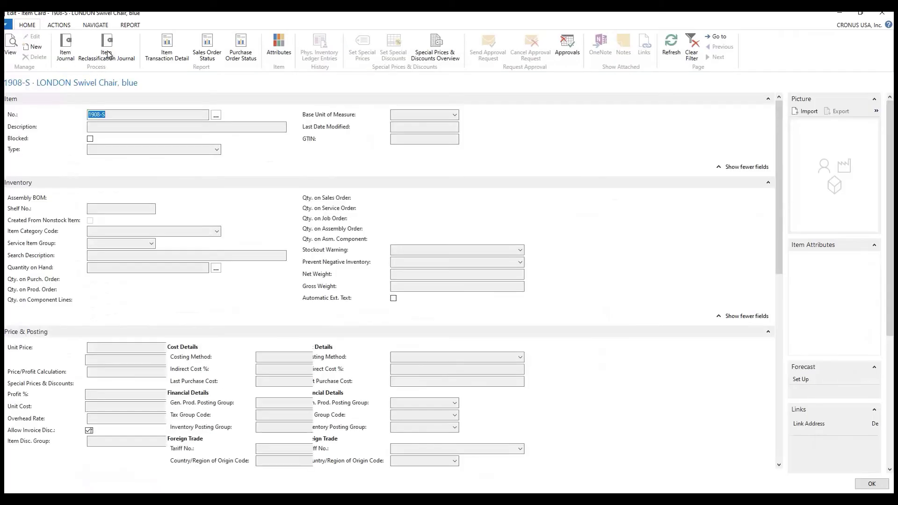
{"action": "left_click", "coordinate": [95, 24]}
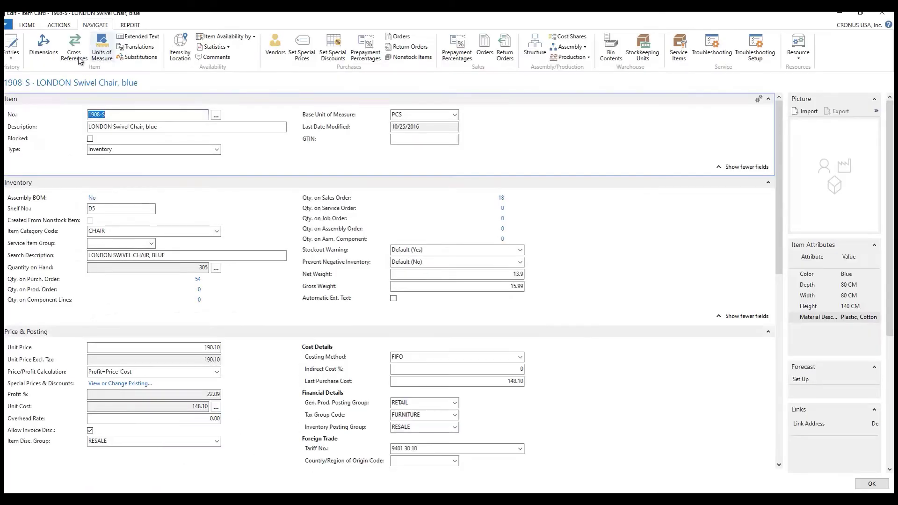
{"action": "left_click", "coordinate": [42, 49]}
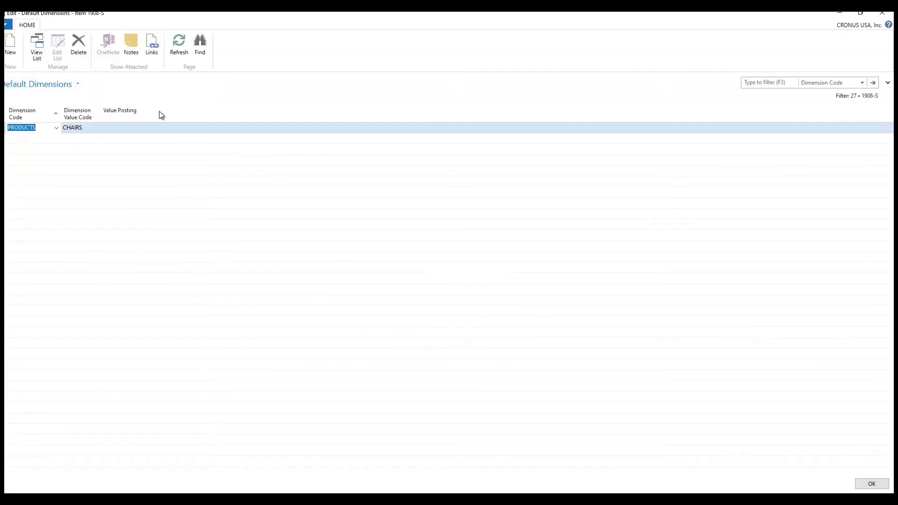
{"action": "left_click", "coordinate": [43, 129]}
{"action": "left_click", "coordinate": [872, 484]}
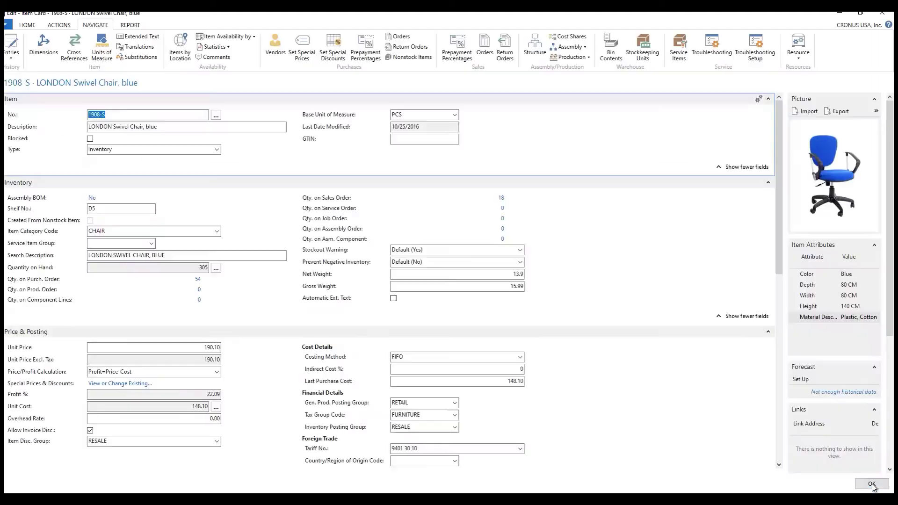
{"action": "left_click", "coordinate": [882, 12]}
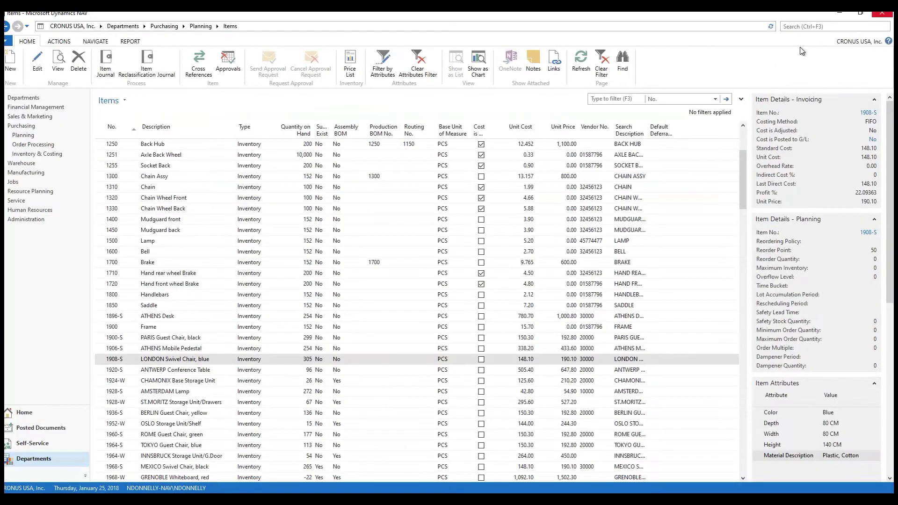
Open the card for item 1920-S, ANTWERP Conference Table, review its default dimensions, and close the card without changes
{"action": "left_click", "coordinate": [102, 370]}
{"action": "left_click", "coordinate": [41, 66]}
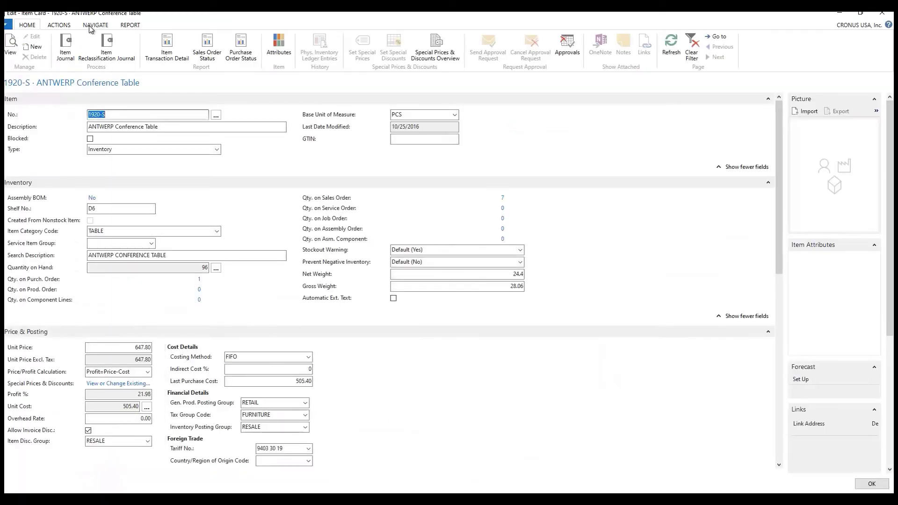
{"action": "left_click", "coordinate": [89, 25]}
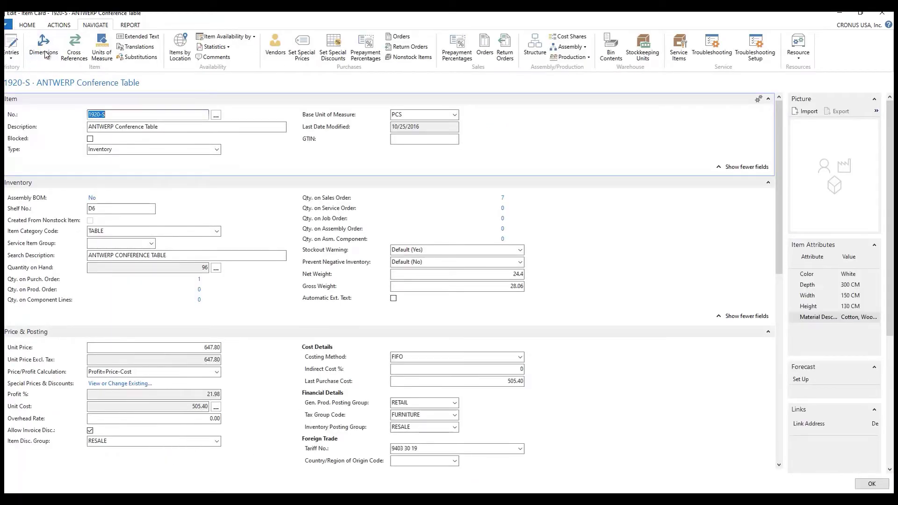
{"action": "left_click", "coordinate": [44, 50]}
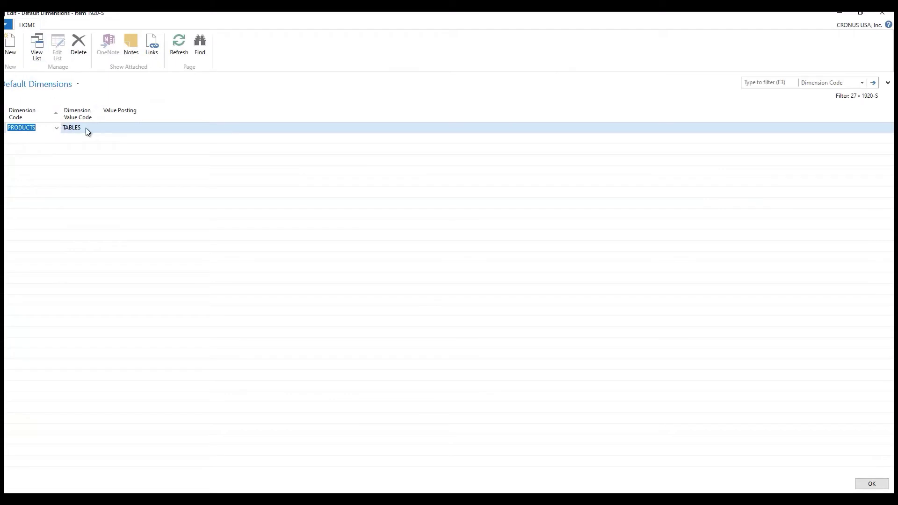
{"action": "left_click", "coordinate": [873, 485]}
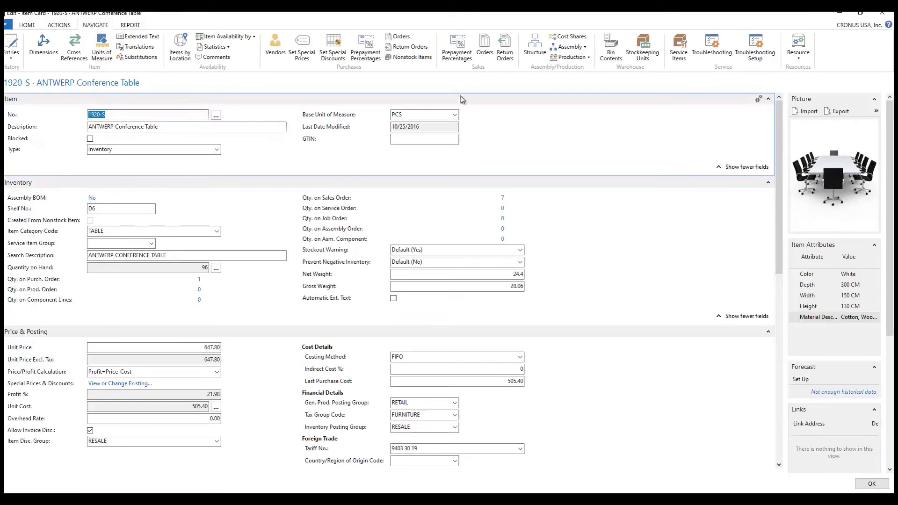
{"action": "left_click", "coordinate": [882, 13]}
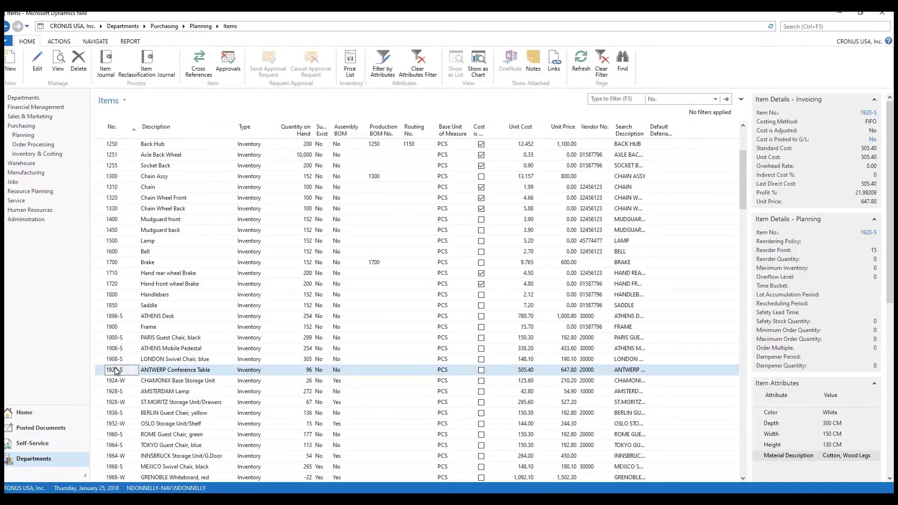
Return to Purchasing Planning and open the London Postmaster purchase order dated 1/25/2018 with Open status from the Purchase Orders list
{"action": "key", "text": "alt+Left"}
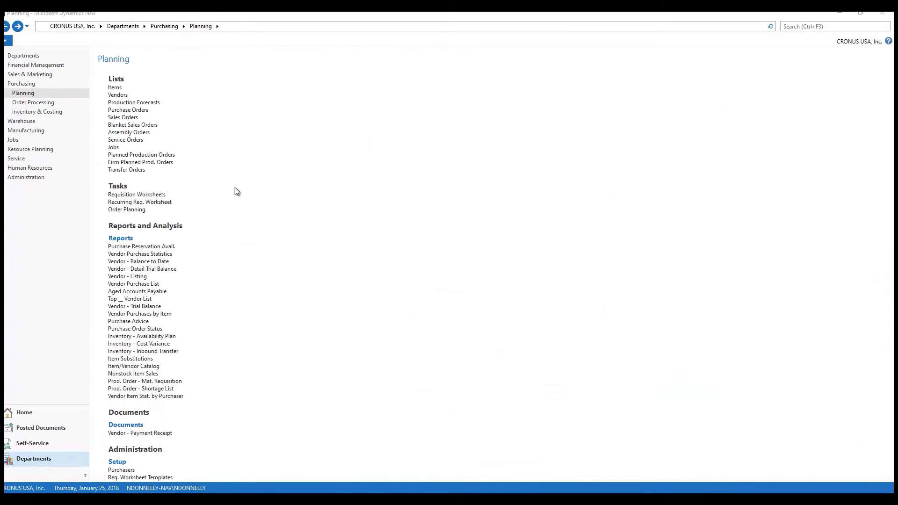
{"action": "left_click", "coordinate": [128, 110]}
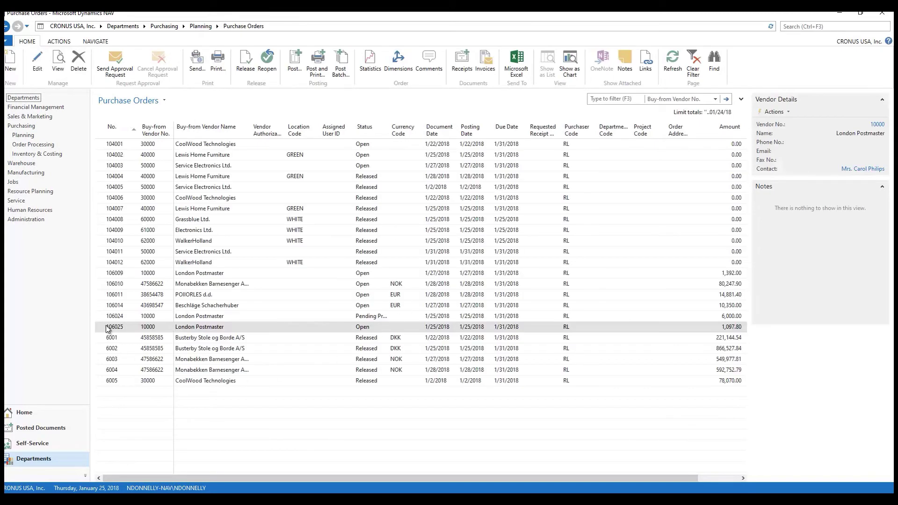
{"action": "left_click", "coordinate": [35, 57]}
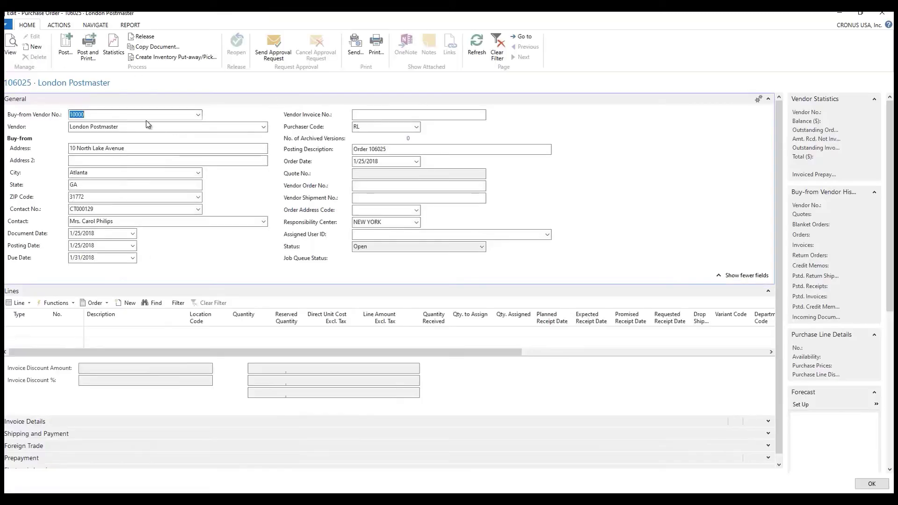
{"action": "left_click", "coordinate": [139, 115]}
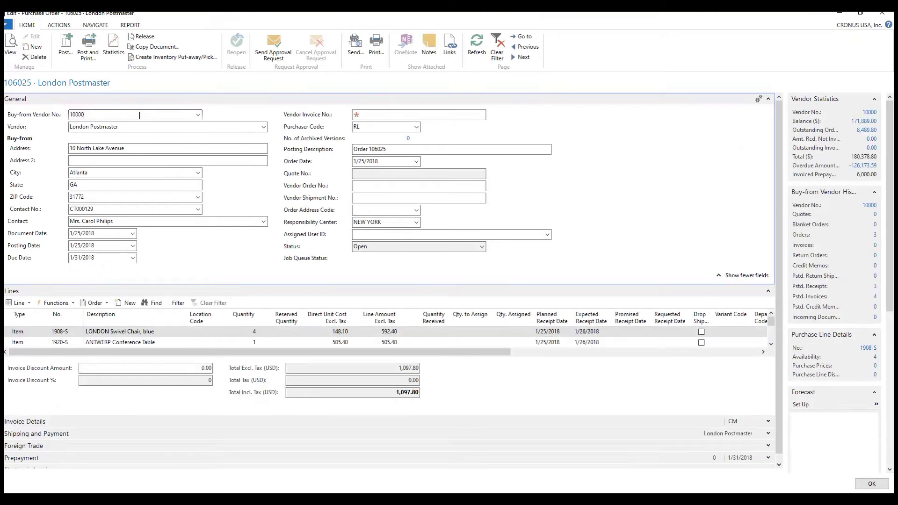
Open the purchase order's header dimensions, widen the Dimension Code column, check the available AREA value codes, and close the window without changes
{"action": "left_click", "coordinate": [96, 26]}
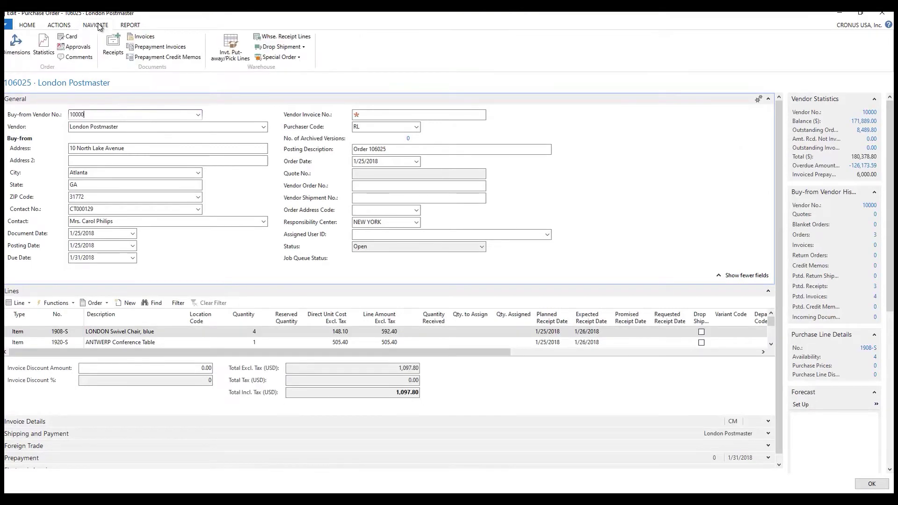
{"action": "left_click", "coordinate": [19, 45]}
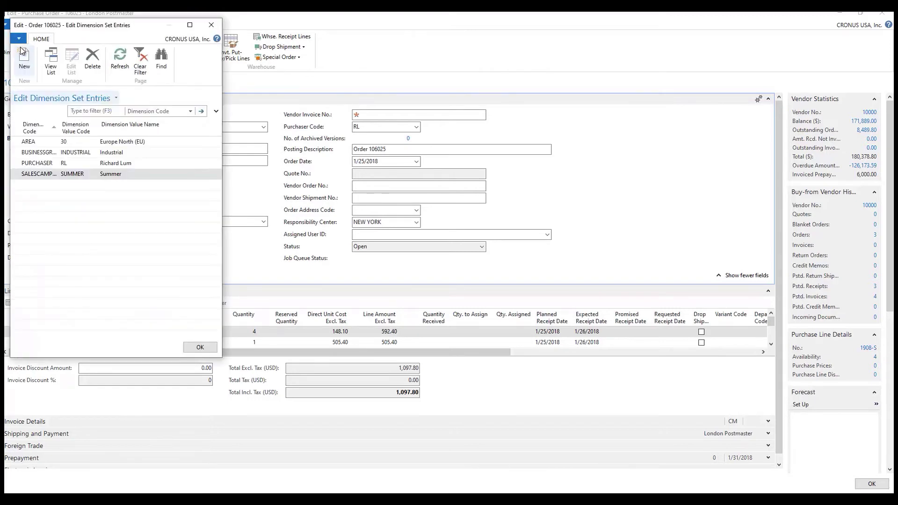
{"action": "left_click_drag", "start_coordinate": [57, 125], "coordinate": [72, 126]}
{"action": "left_click", "coordinate": [98, 142]}
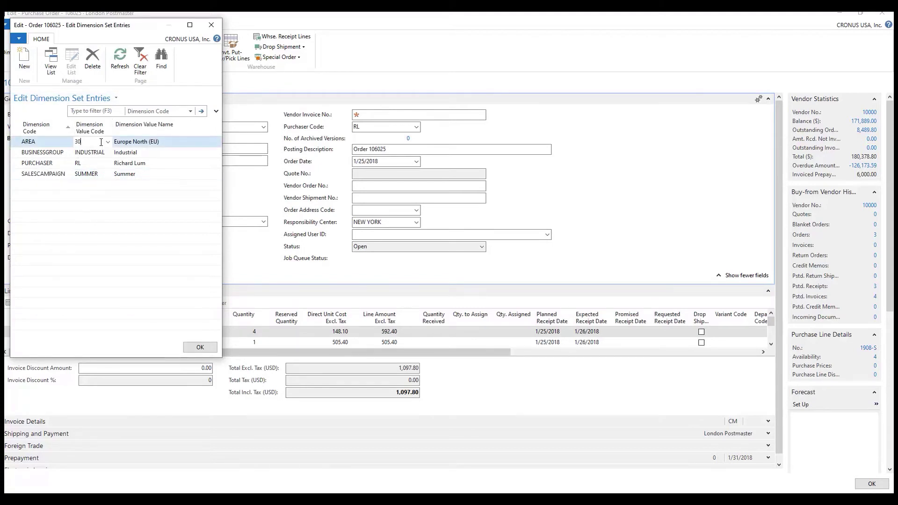
{"action": "left_click", "coordinate": [108, 142]}
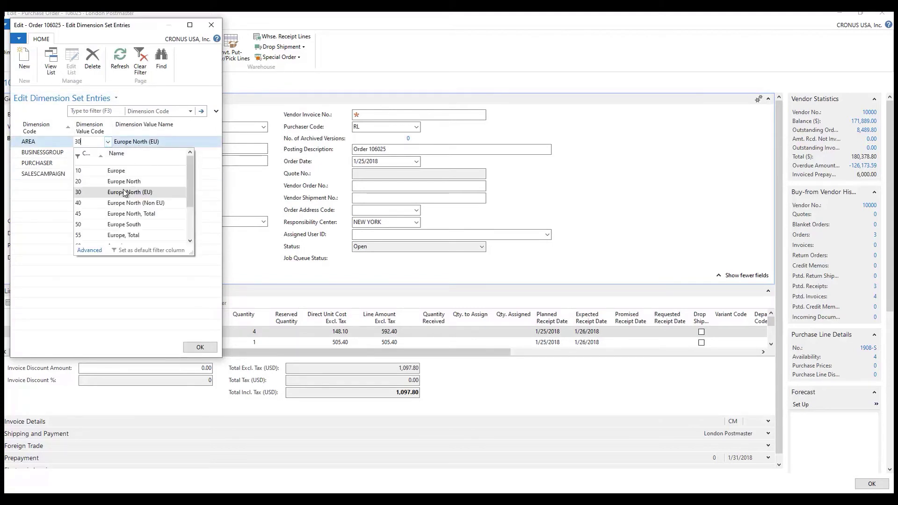
{"action": "left_click", "coordinate": [55, 189]}
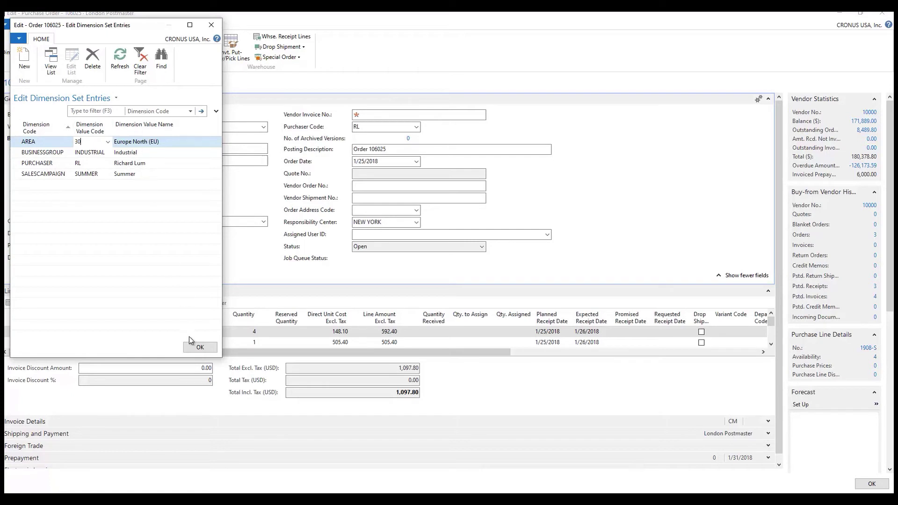
{"action": "left_click", "coordinate": [200, 348]}
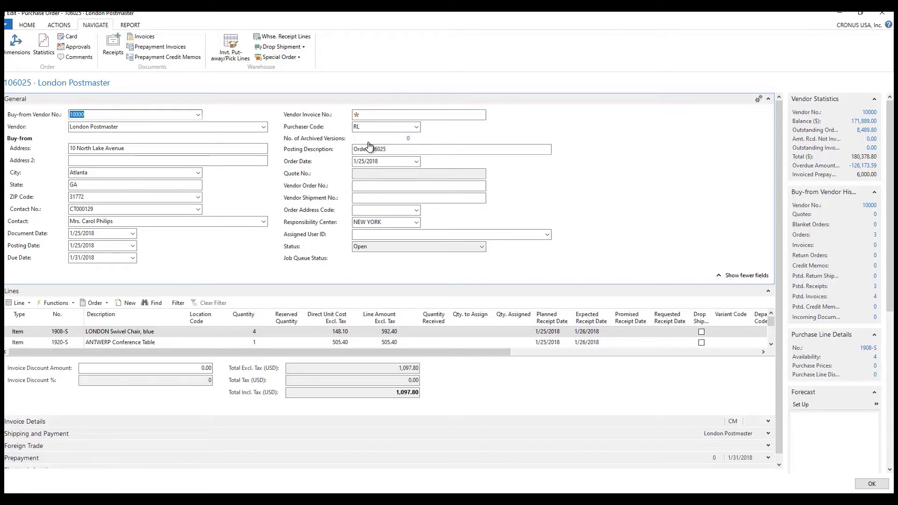
Check the order's Purchaser Code field, then review the dimensions of the LONDON Swivel Chair line and close them unchanged
{"action": "left_click", "coordinate": [364, 128]}
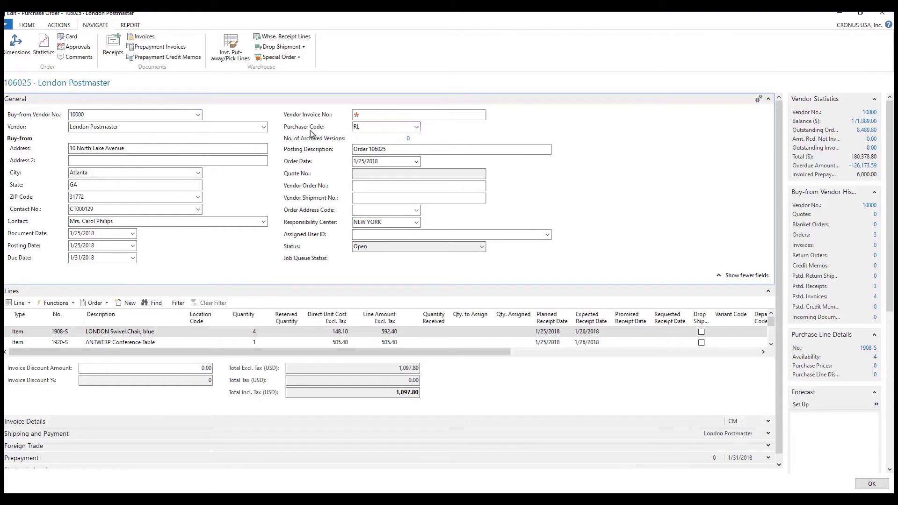
{"action": "mouse_move", "coordinate": [302, 129]}
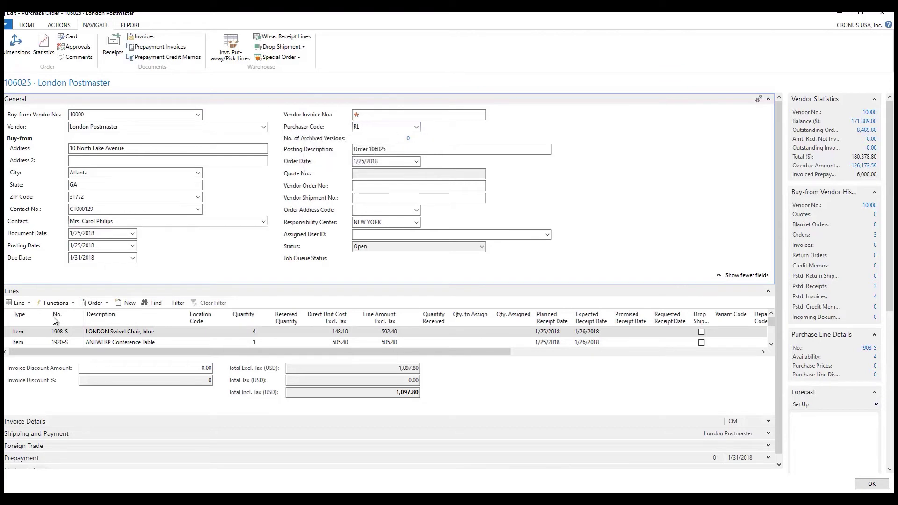
{"action": "left_click", "coordinate": [7, 333]}
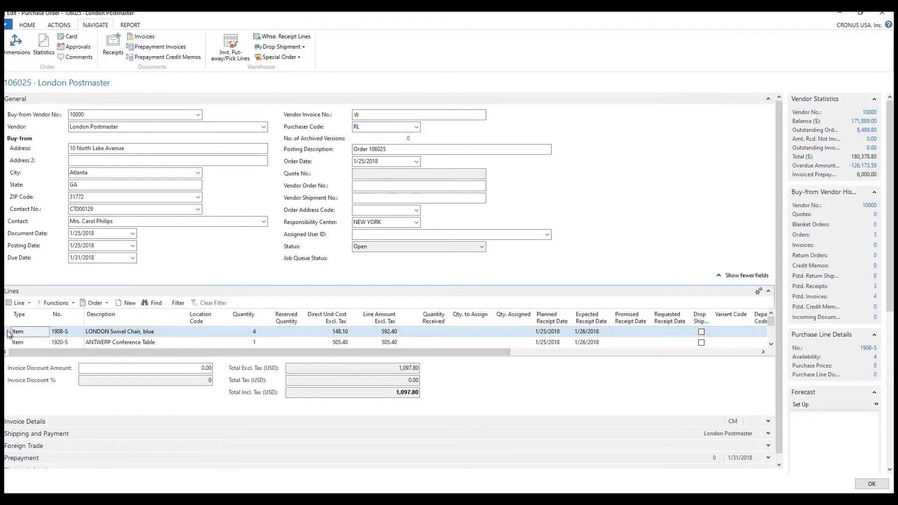
{"action": "left_click", "coordinate": [30, 304]}
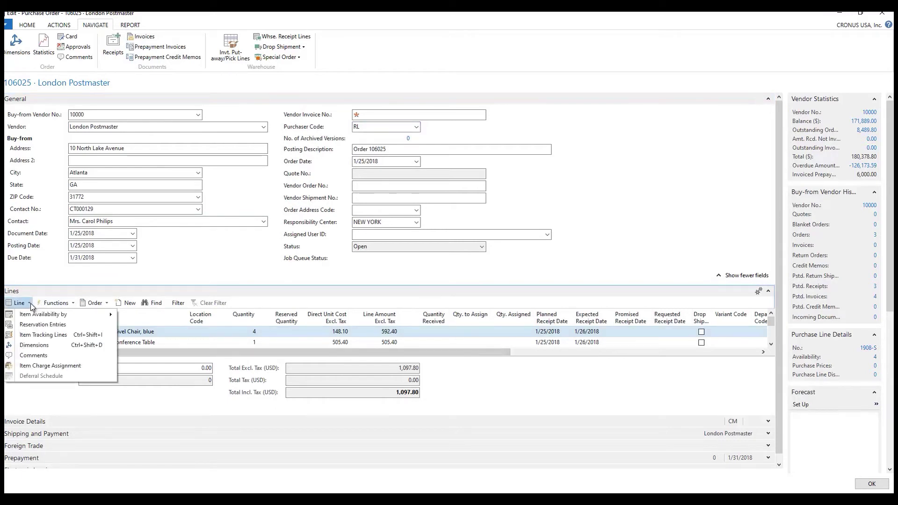
{"action": "left_click", "coordinate": [45, 347]}
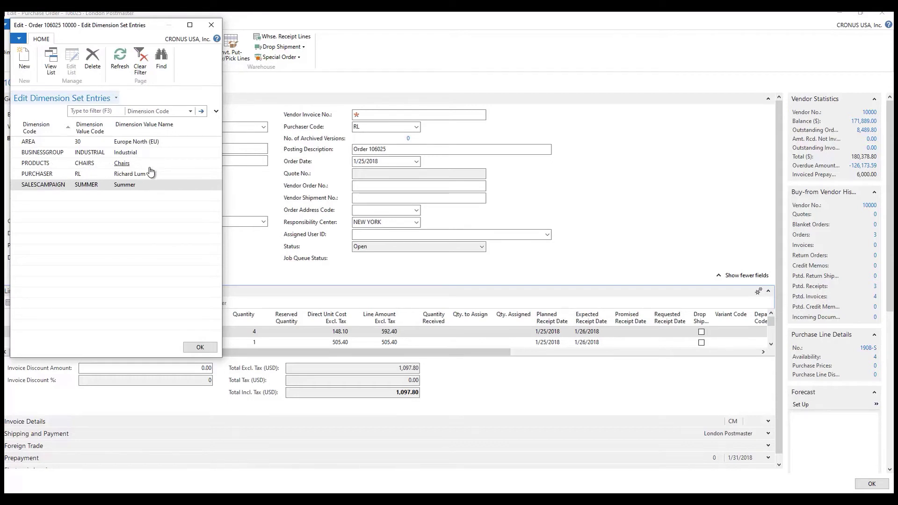
{"action": "left_click", "coordinate": [201, 347]}
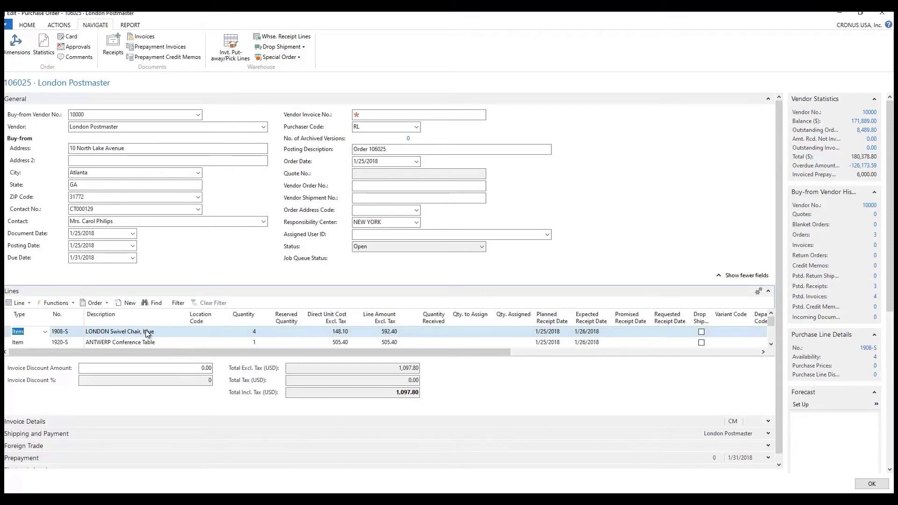
Review the dimensions of the ANTWERP Conference Table order line and close them without changes
{"action": "left_click", "coordinate": [13, 342]}
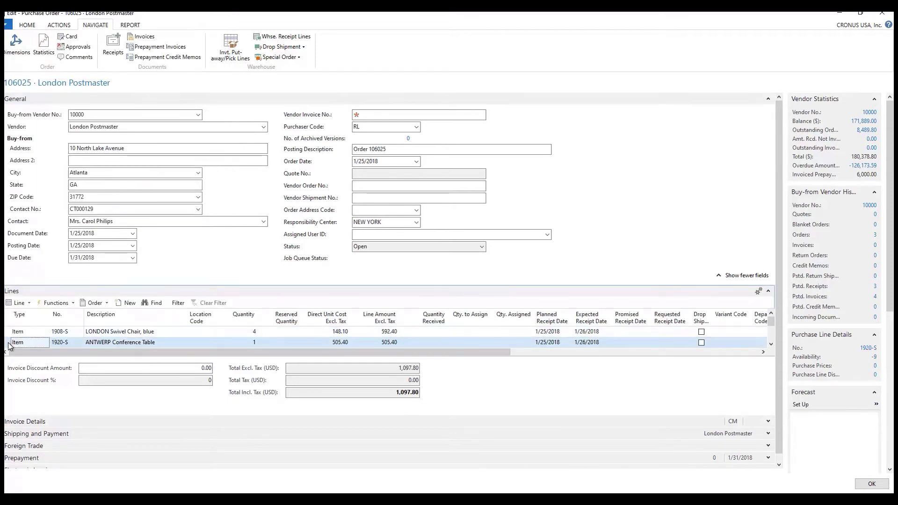
{"action": "left_click", "coordinate": [29, 303]}
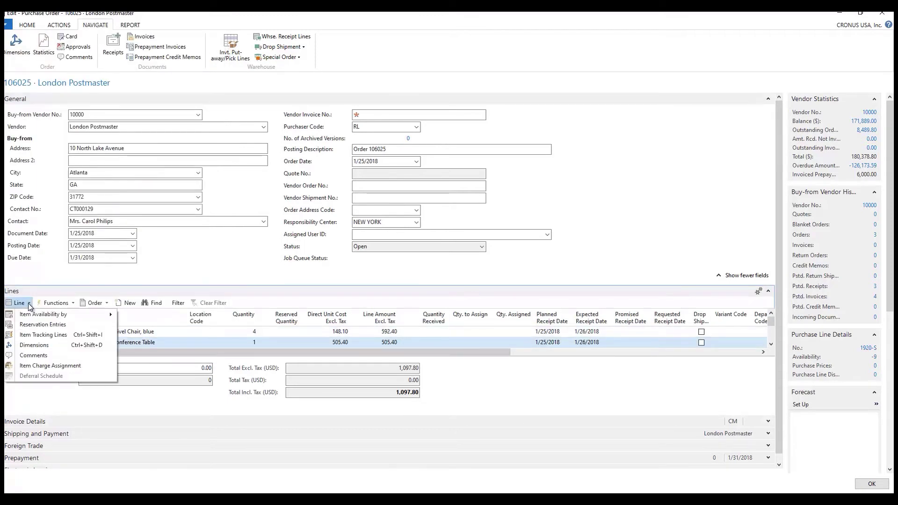
{"action": "left_click", "coordinate": [37, 346]}
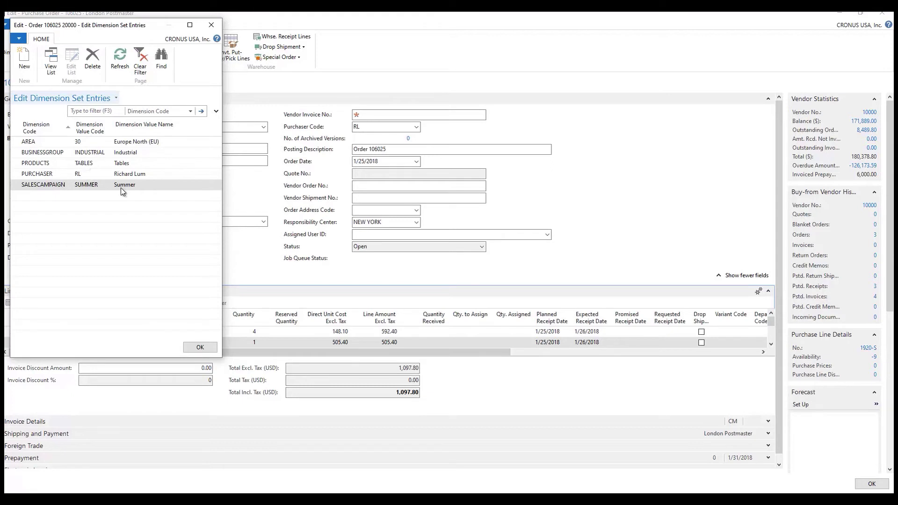
{"action": "left_click", "coordinate": [200, 347]}
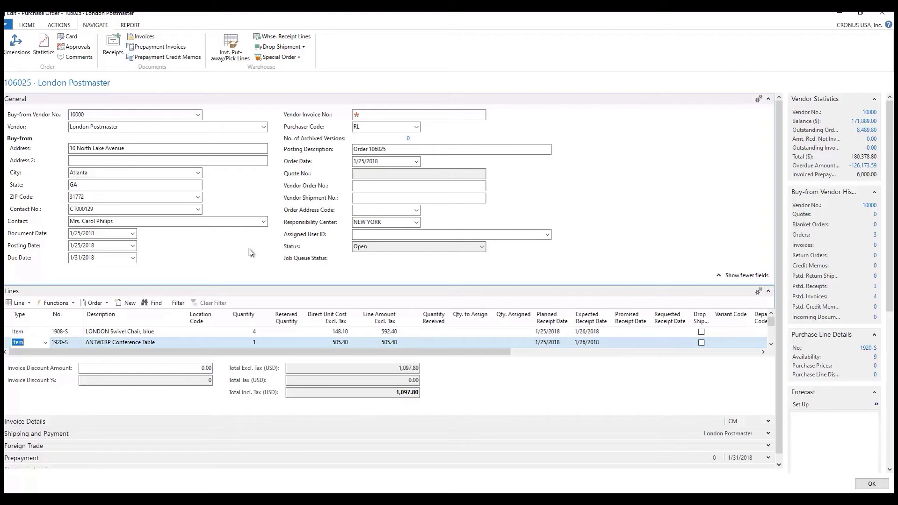
Close the London Postmaster purchase order without posting it and confirm the exit
{"action": "left_click", "coordinate": [249, 249]}
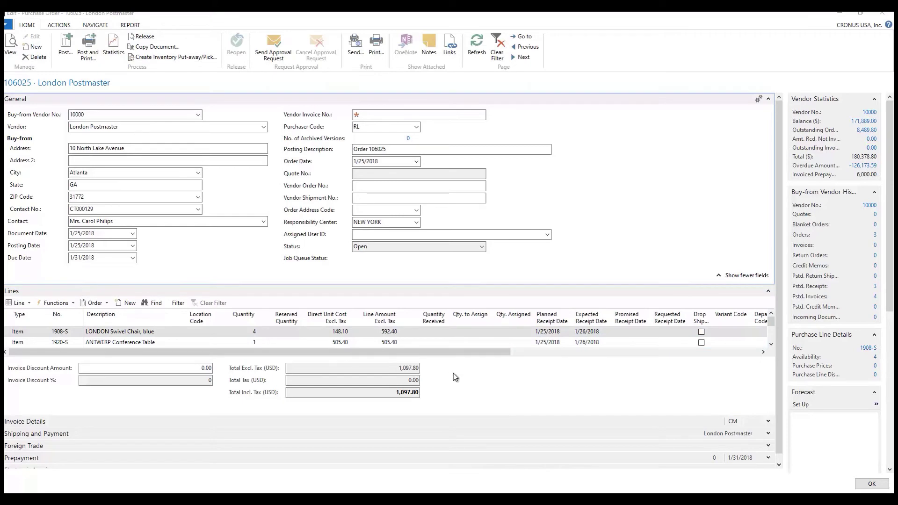
{"action": "left_click", "coordinate": [879, 18]}
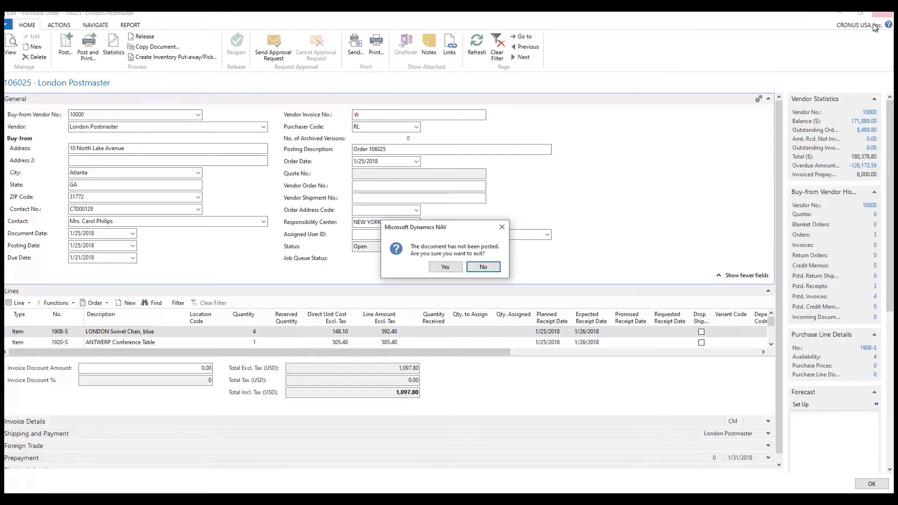
{"action": "left_click", "coordinate": [445, 268]}
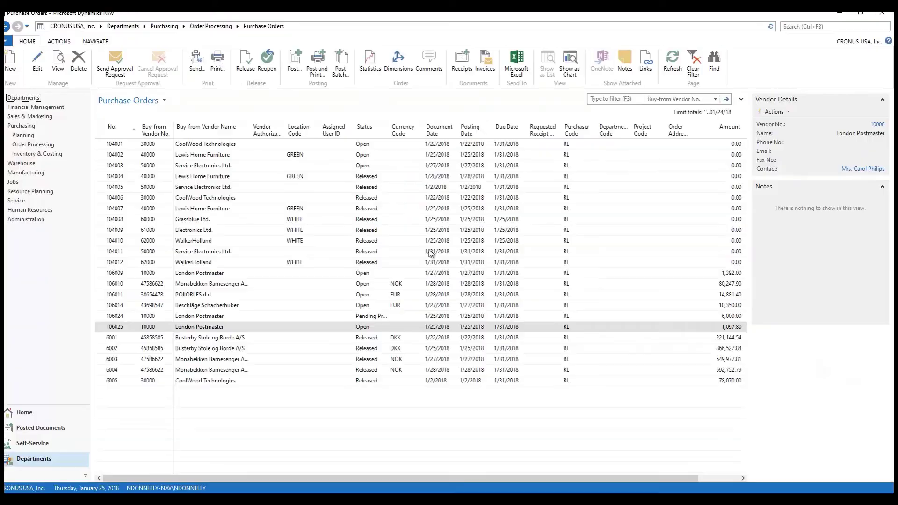
Open the Chart of Accounts from the General Ledger area of the Financial Management department
{"action": "left_click", "coordinate": [6, 28]}
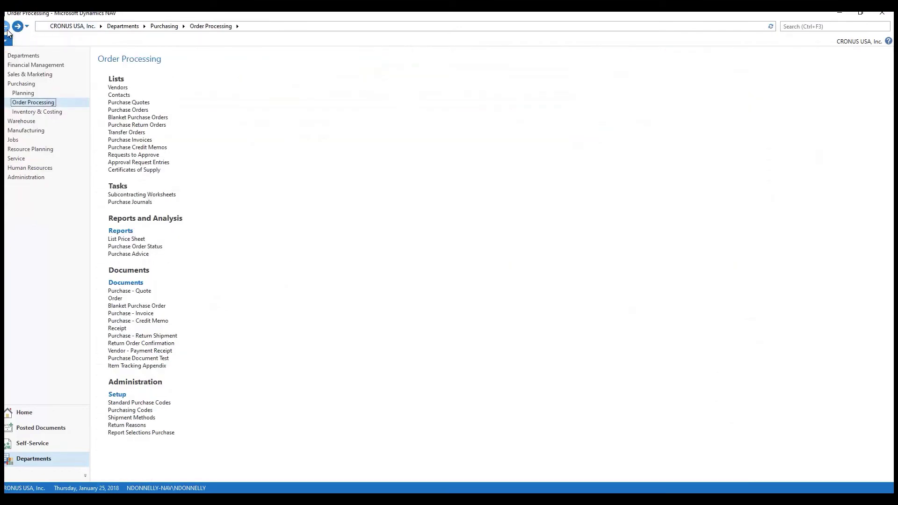
{"action": "left_click", "coordinate": [6, 28]}
{"action": "left_click", "coordinate": [138, 96]}
{"action": "left_click", "coordinate": [133, 89]}
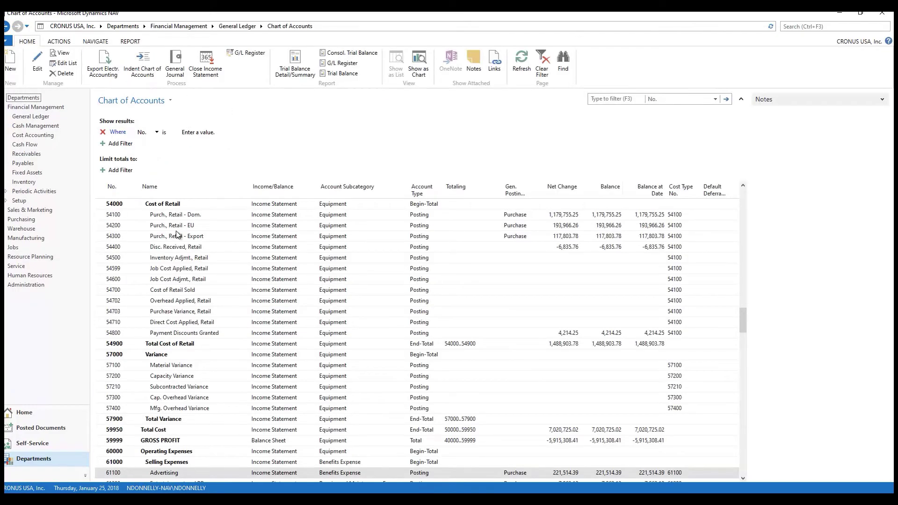
Filter the Chart of Accounts to show only account No. 61100
{"action": "left_click", "coordinate": [189, 133]}
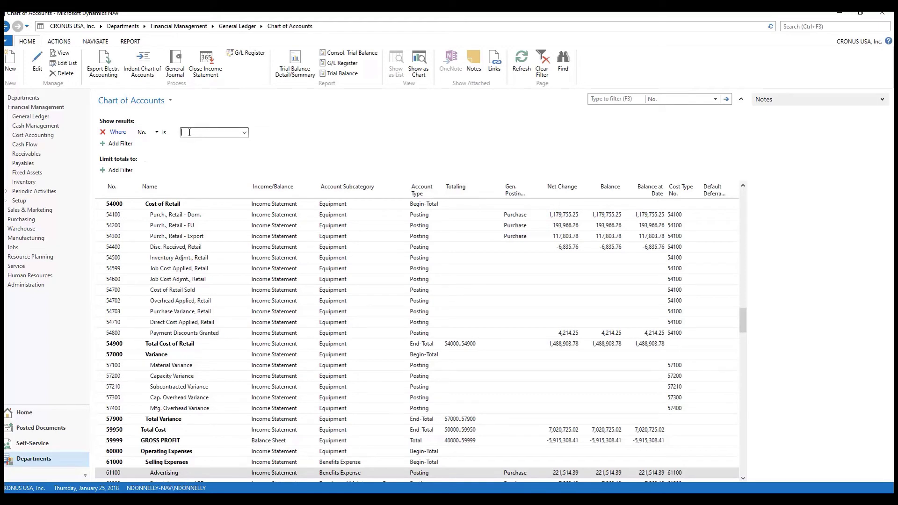
{"action": "type", "text": "61100"}
{"action": "key", "text": "Return"}
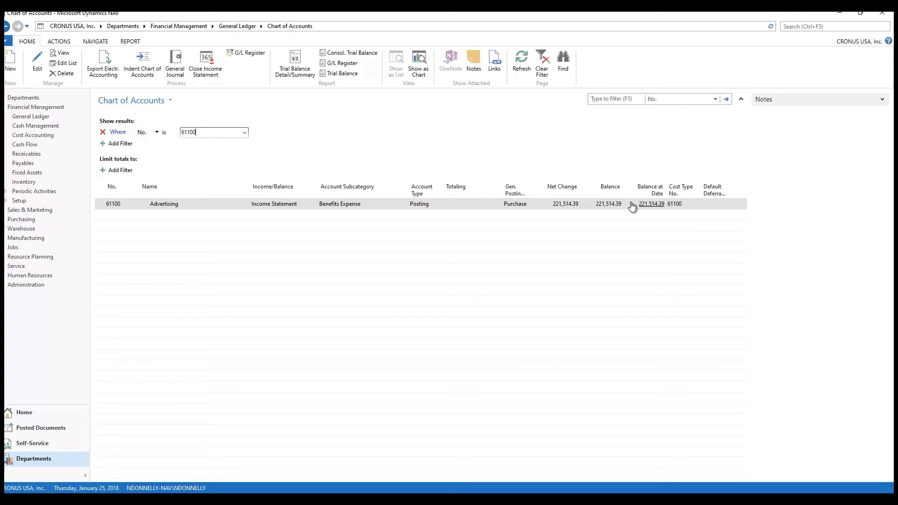
Limit the account totals with a Department Filter set to ADM
{"action": "left_click", "coordinate": [103, 169]}
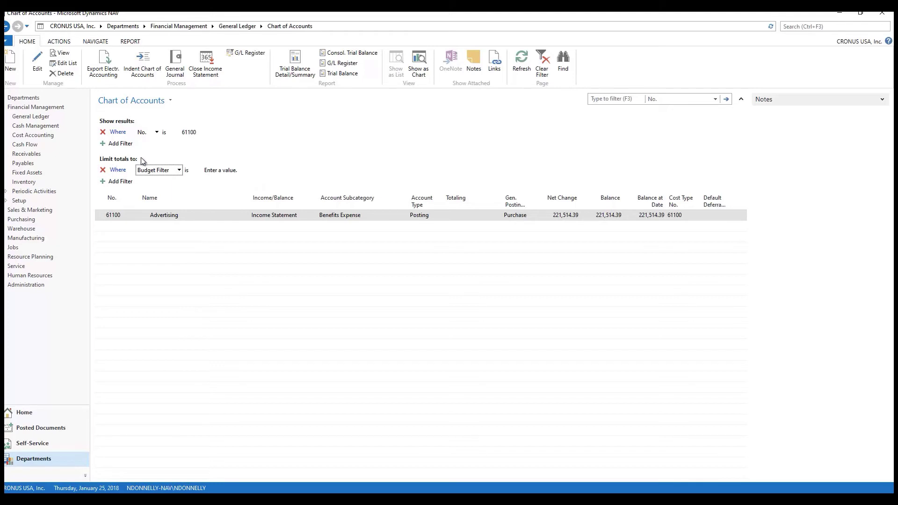
{"action": "left_click", "coordinate": [179, 170]}
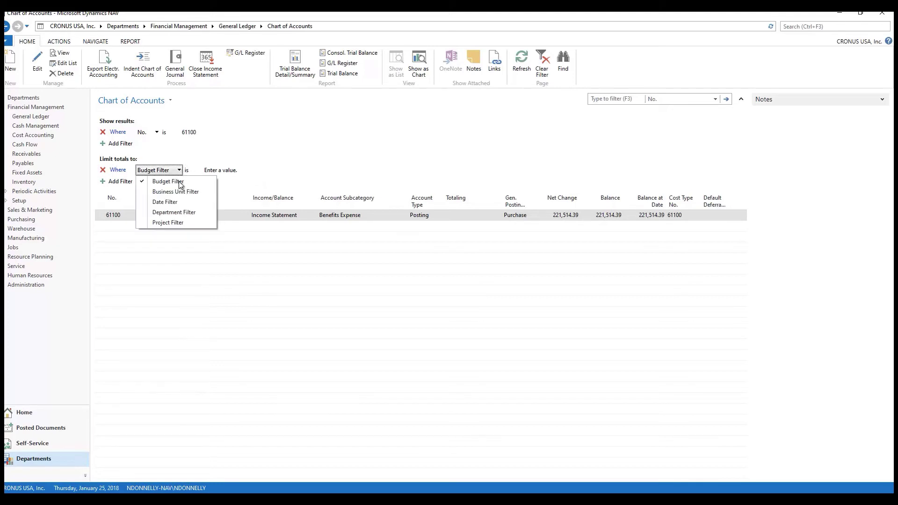
{"action": "left_click", "coordinate": [164, 213]}
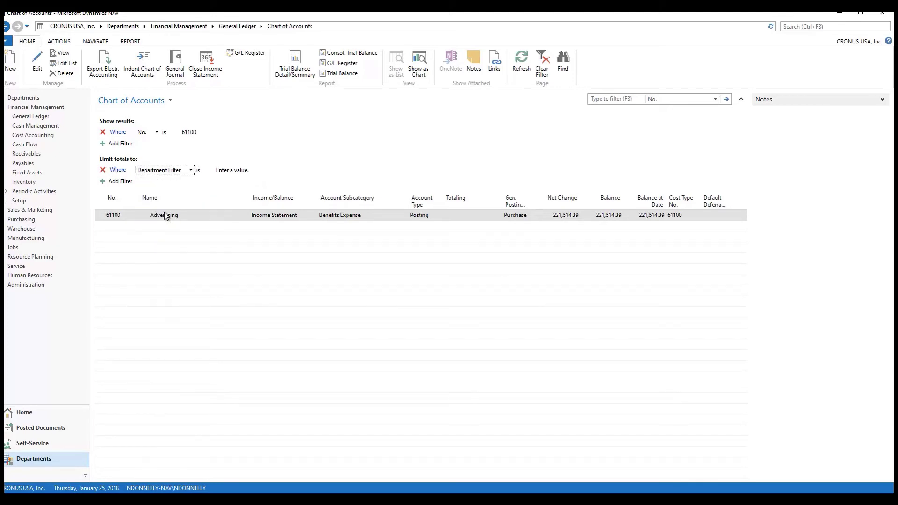
{"action": "left_click", "coordinate": [243, 172]}
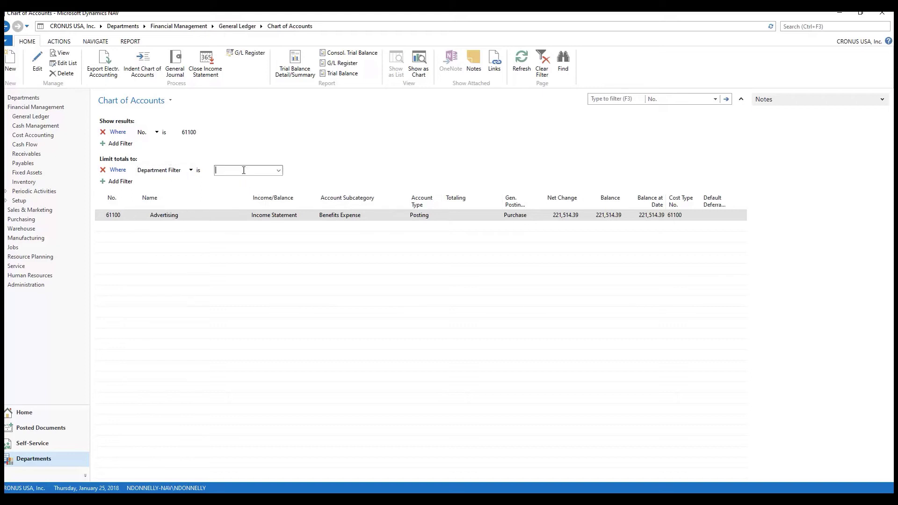
{"action": "left_click", "coordinate": [278, 171]}
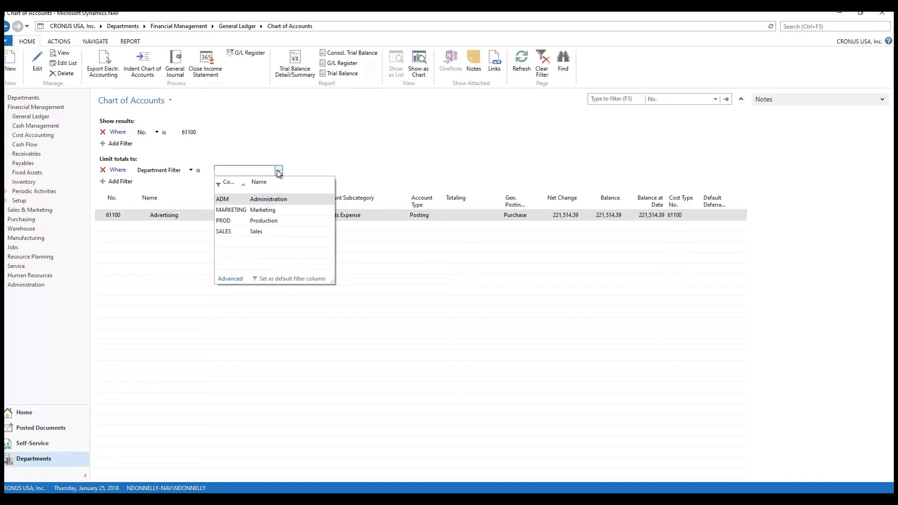
{"action": "left_click", "coordinate": [229, 201]}
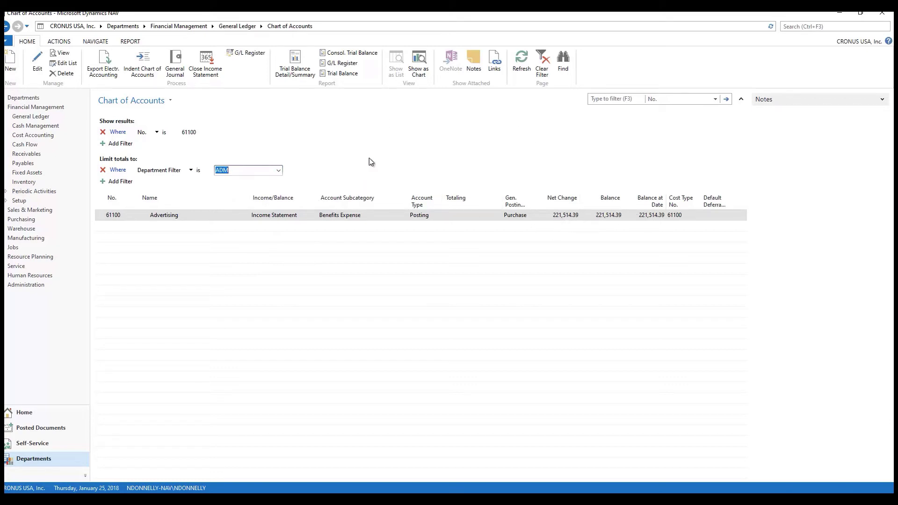
{"action": "key", "text": "Return"}
Switch the Department Filter on the account totals to PROD, compare the amounts, and set it to SALES
{"action": "left_click", "coordinate": [277, 171]}
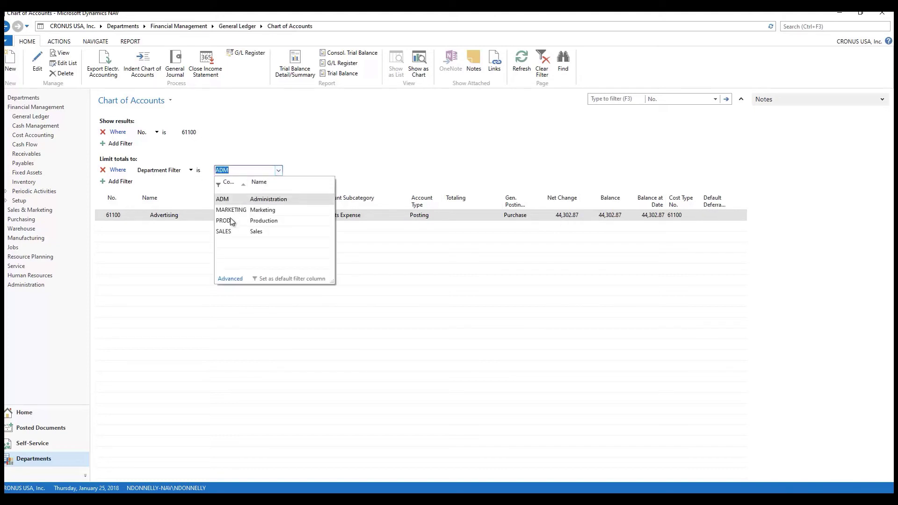
{"action": "left_click", "coordinate": [230, 217]}
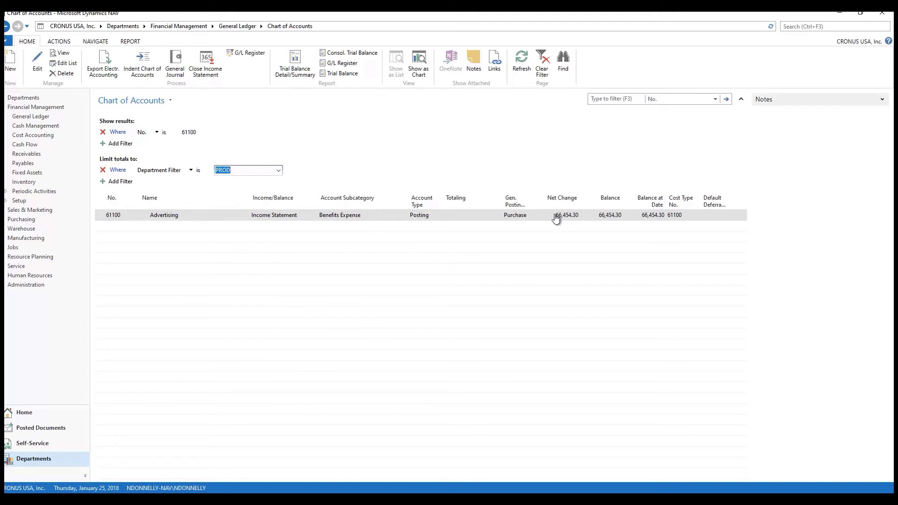
{"action": "left_click", "coordinate": [279, 171]}
{"action": "left_click", "coordinate": [242, 232]}
Search for the trial balance reports and open Detail Trial Balance
{"action": "key", "text": "ctrl+F3"}
{"action": "type", "text": "trial balan"}
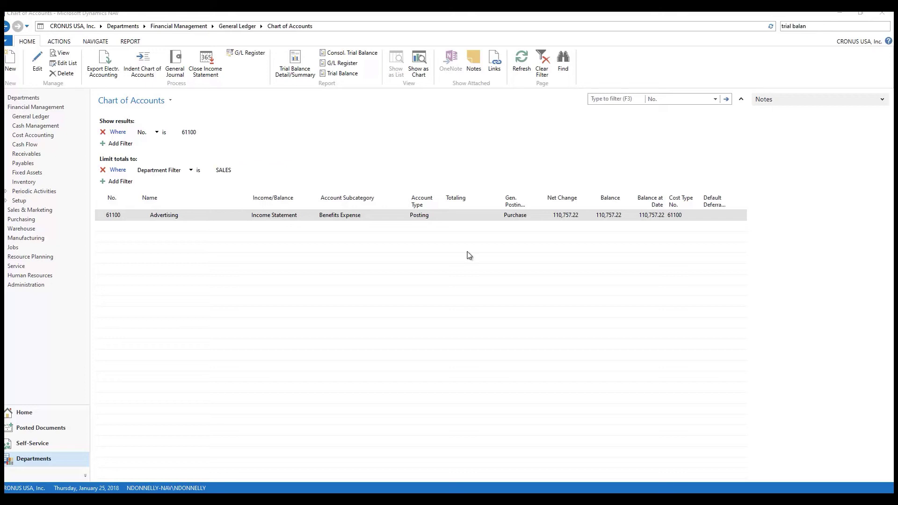
{"action": "left_click_drag", "start_coordinate": [811, 30], "coordinate": [778, 27]}
{"action": "type", "text": "trial"}
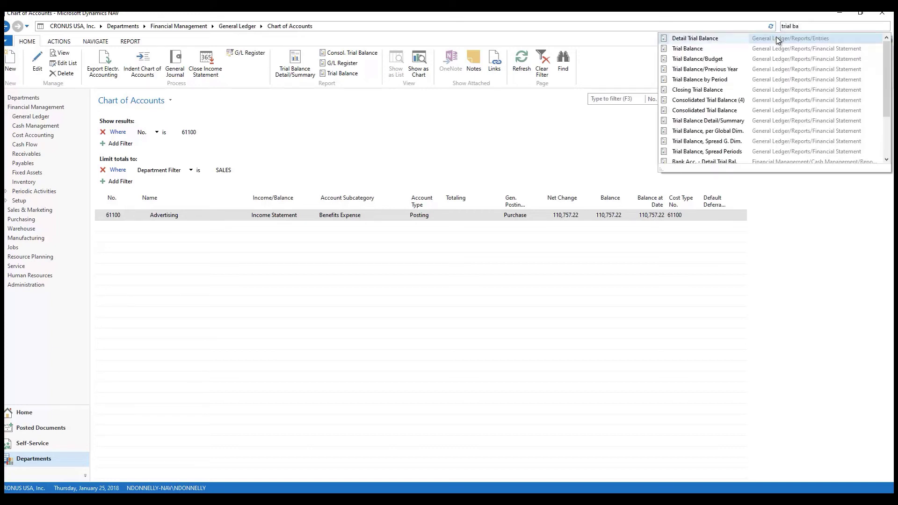
{"action": "left_click", "coordinate": [701, 42]}
Clear the report's Department Filter value, preview the Detail Trial Balance for account 61100, and close the preview
{"action": "left_click_drag", "start_coordinate": [234, 224], "coordinate": [213, 292]}
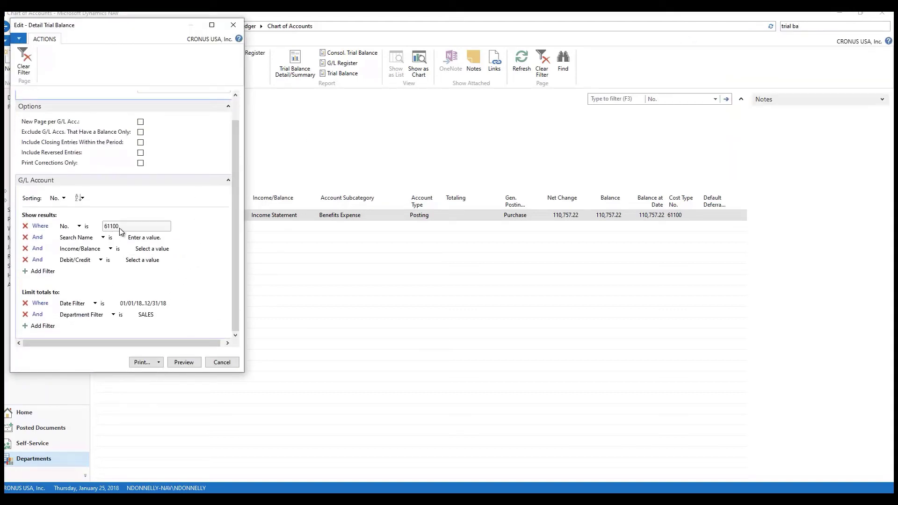
{"action": "left_click", "coordinate": [164, 315]}
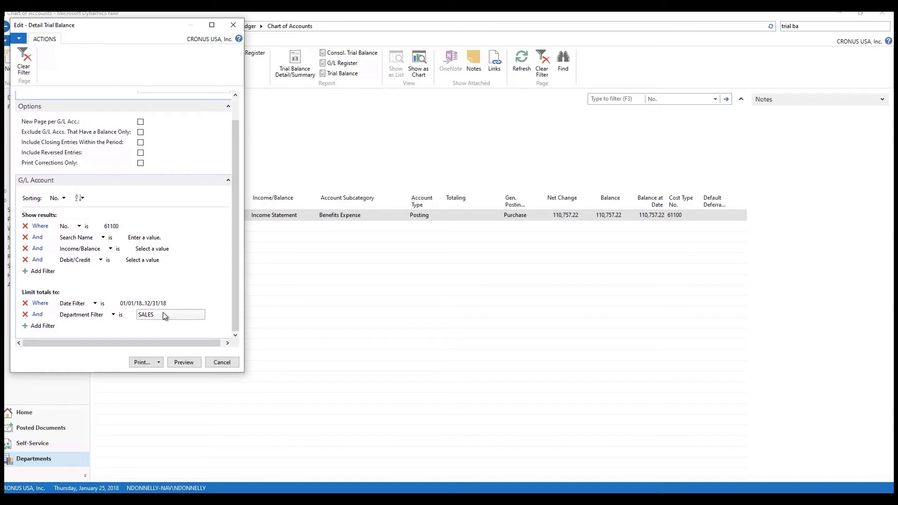
{"action": "key", "text": "BackSpace"}
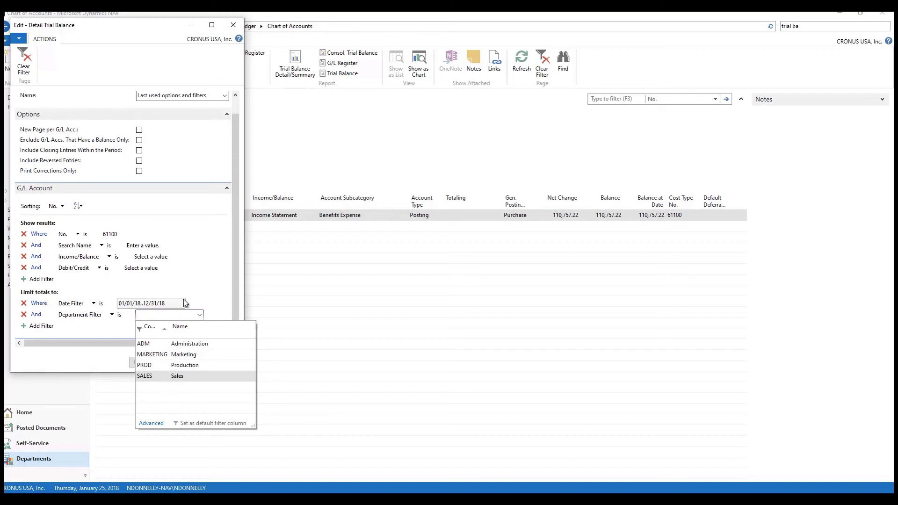
{"action": "key", "text": "Escape"}
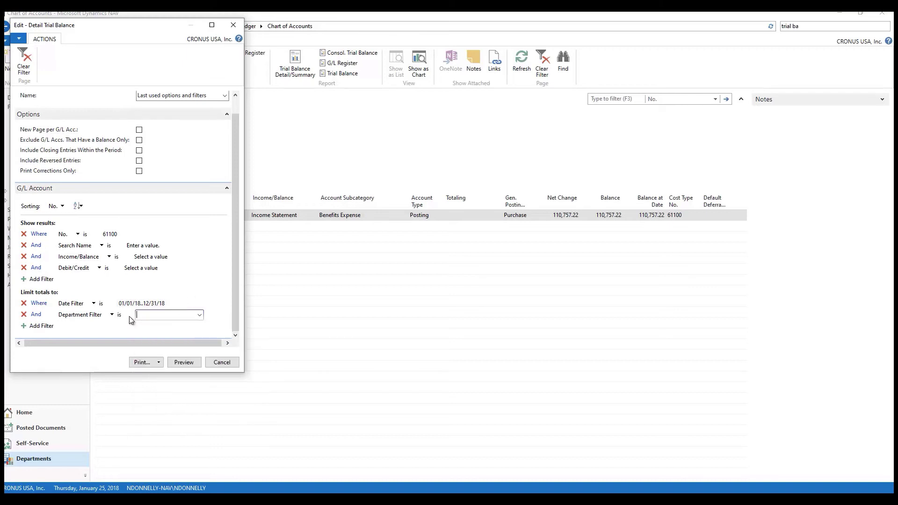
{"action": "left_click", "coordinate": [184, 362]}
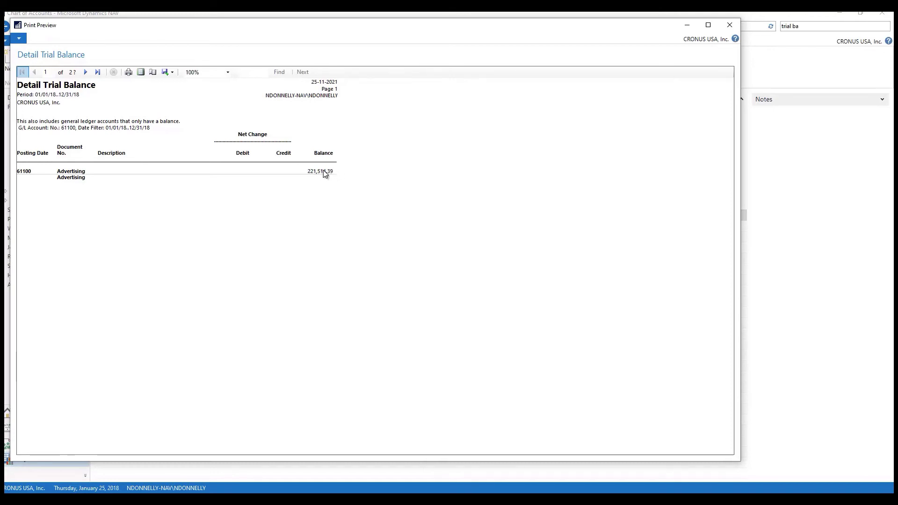
{"action": "left_click", "coordinate": [729, 25]}
Reopen the Detail Trial Balance report options through a search for "trial bal"
{"action": "type", "text": "trial ba"}
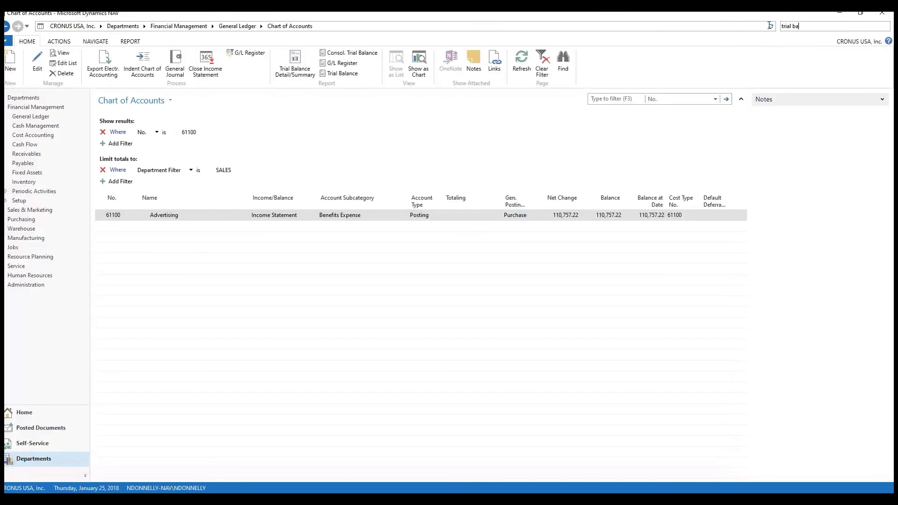
{"action": "type", "text": "l"}
{"action": "left_click", "coordinate": [704, 40]}
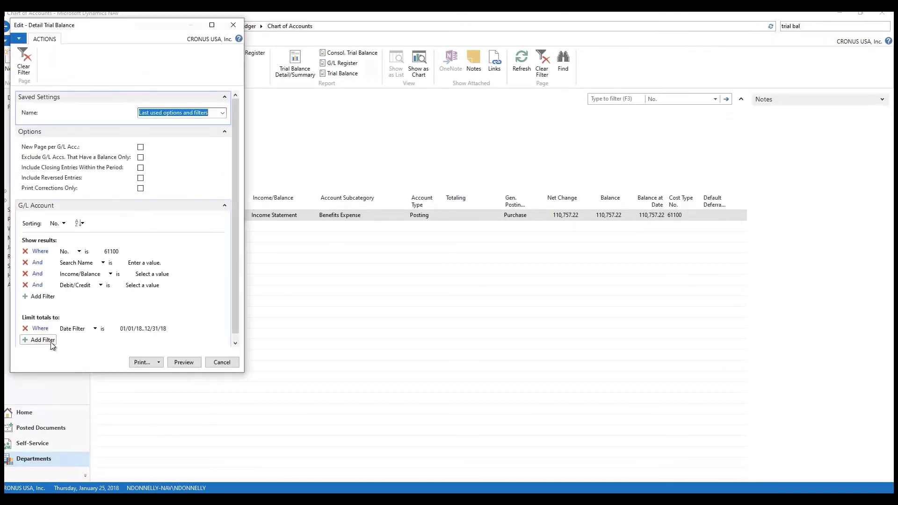
Add a Department Filter of ADM to the report's totals and preview the Detail Trial Balance, closing the preview after review
{"action": "left_click", "coordinate": [30, 340]}
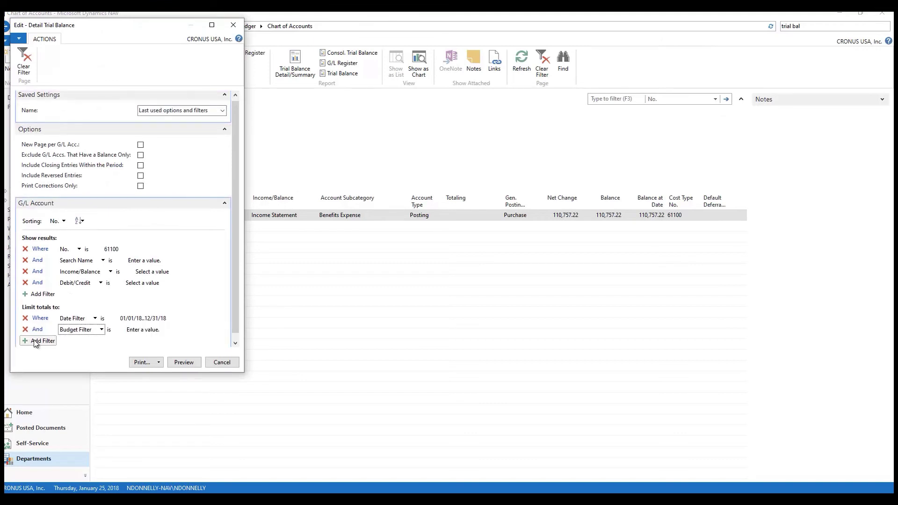
{"action": "left_click", "coordinate": [100, 330]}
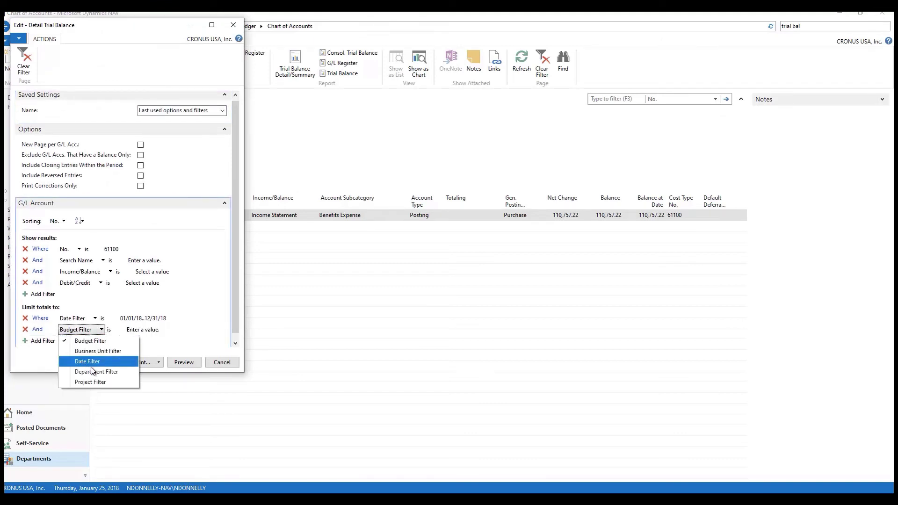
{"action": "left_click", "coordinate": [94, 371]}
{"action": "left_click", "coordinate": [172, 330]}
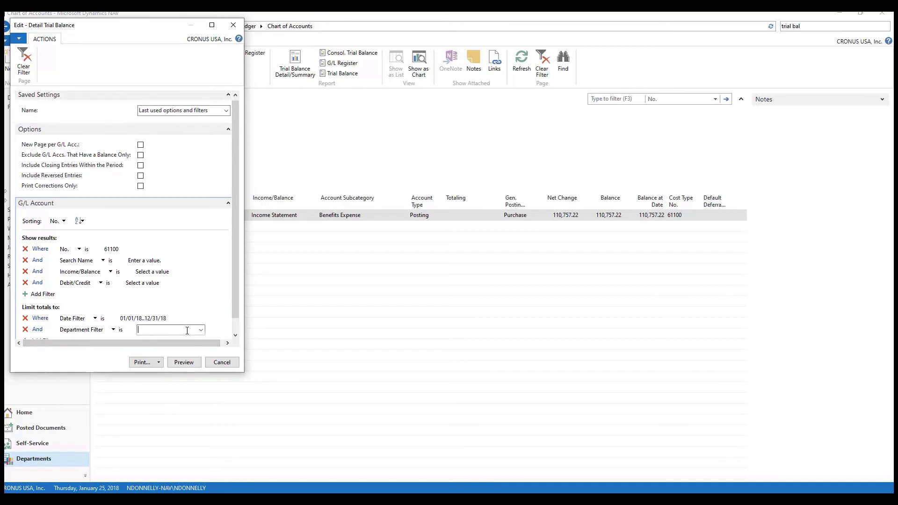
{"action": "left_click", "coordinate": [201, 330]}
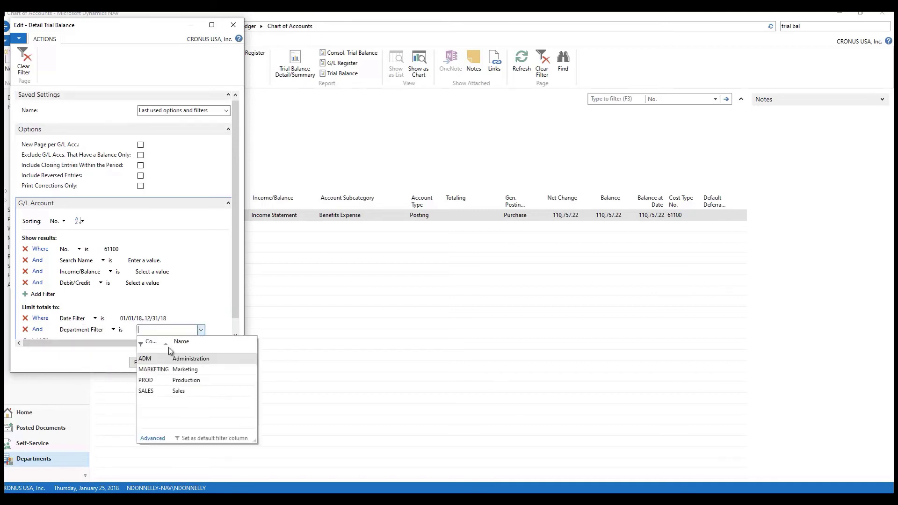
{"action": "left_click", "coordinate": [144, 361]}
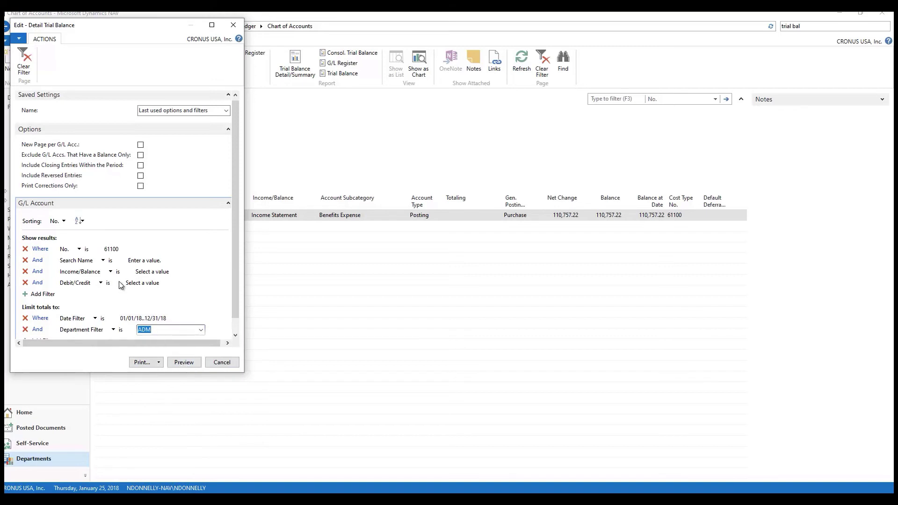
{"action": "left_click", "coordinate": [188, 363]}
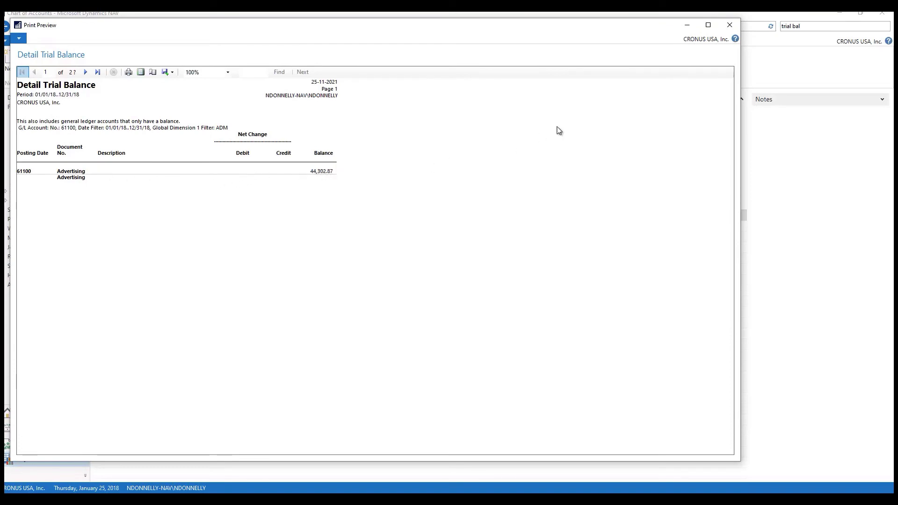
{"action": "left_click", "coordinate": [729, 25]}
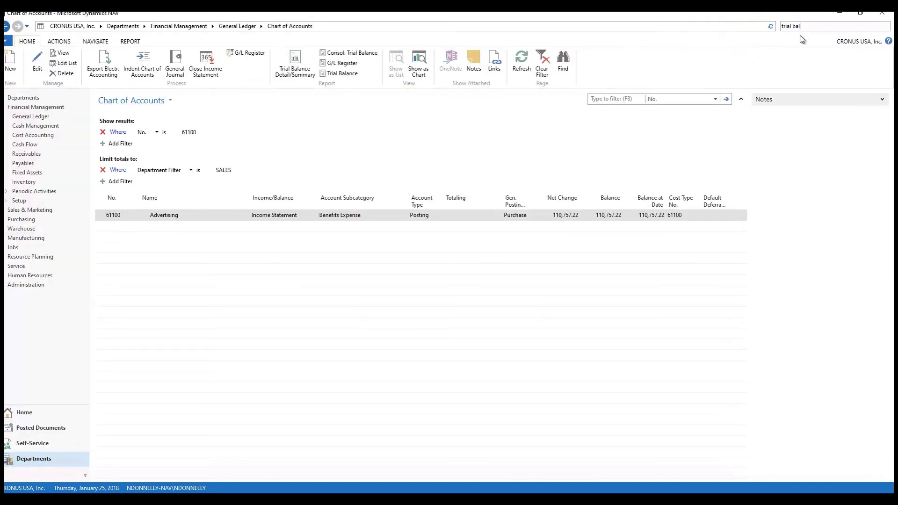
Rerun the Detail Trial Balance preview with the Department Filter set to SALES and close it after review
{"action": "type", "text": "a"}
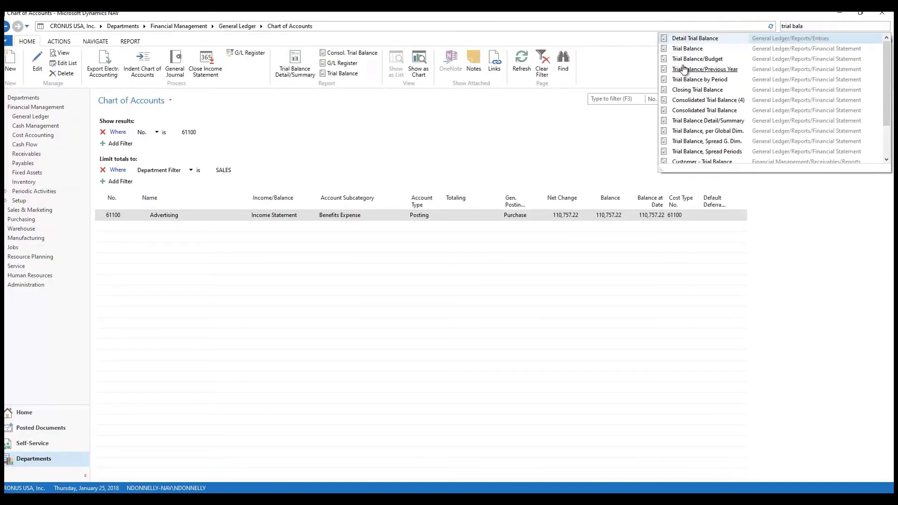
{"action": "left_click", "coordinate": [688, 40]}
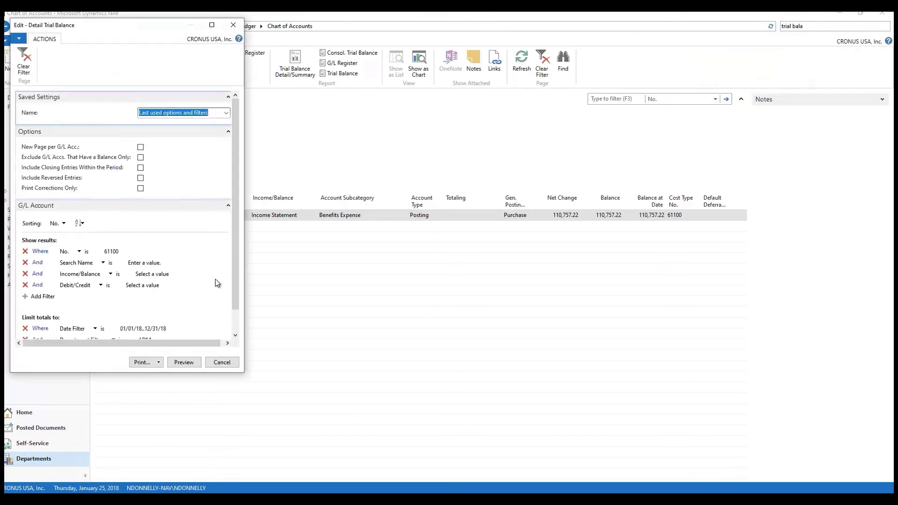
{"action": "scroll", "coordinate": [174, 295], "scroll_direction": "down", "scroll_amount": 1}
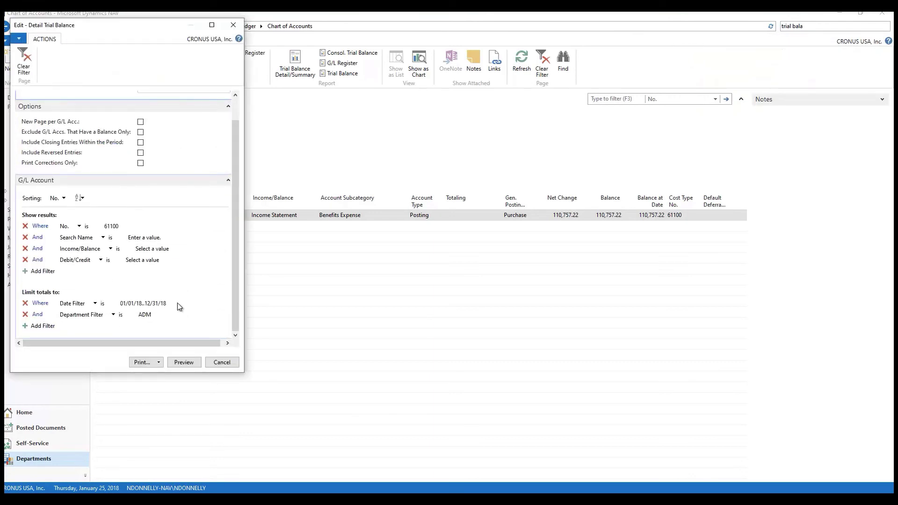
{"action": "left_click", "coordinate": [200, 313]}
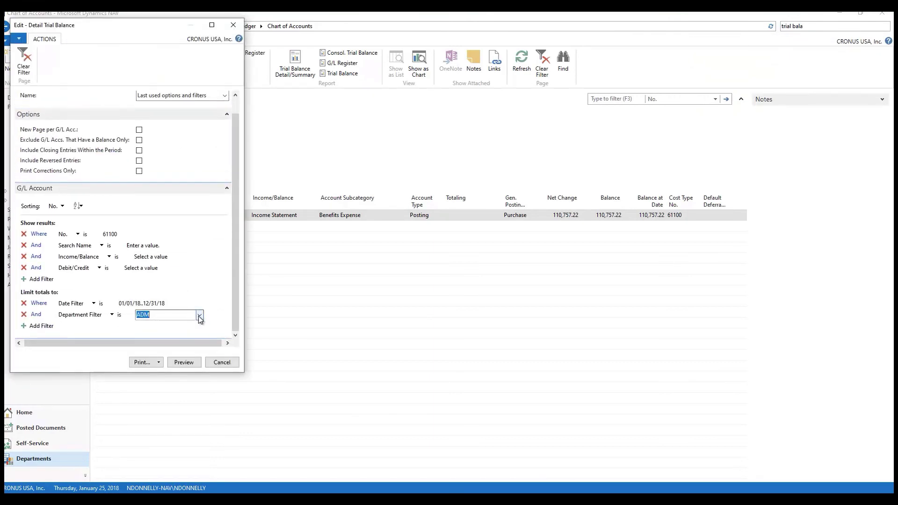
{"action": "left_click", "coordinate": [198, 315]}
{"action": "left_click", "coordinate": [145, 376]}
{"action": "left_click", "coordinate": [184, 362]}
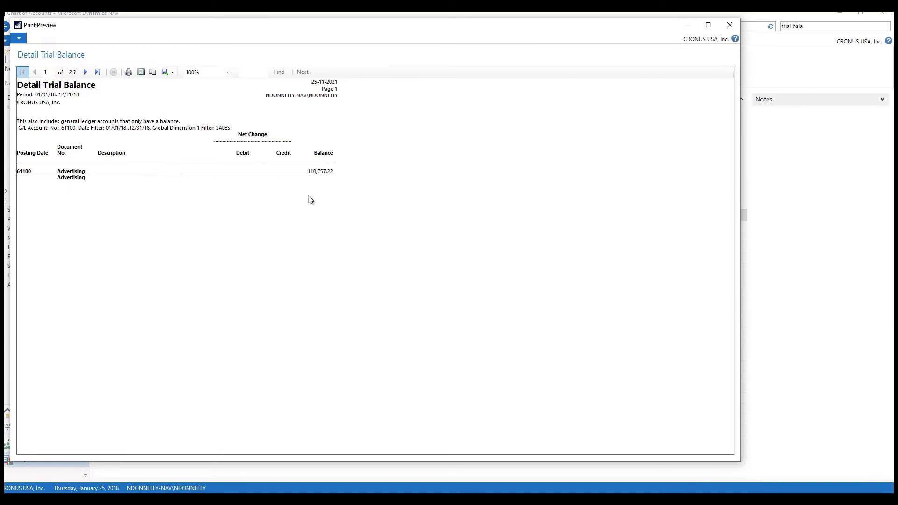
{"action": "key", "text": "Escape"}
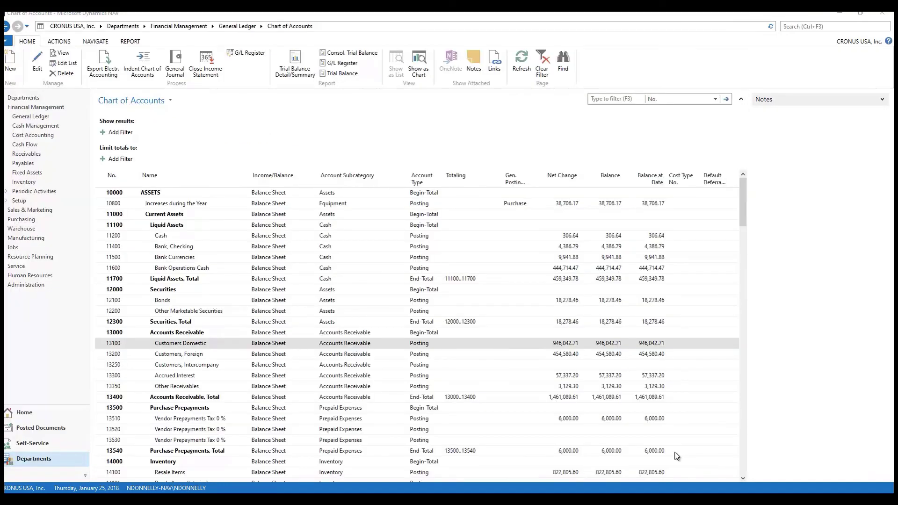
Open General Ledger Setup through a search for "General led" and review its dimension codes
{"action": "left_click", "coordinate": [796, 27]}
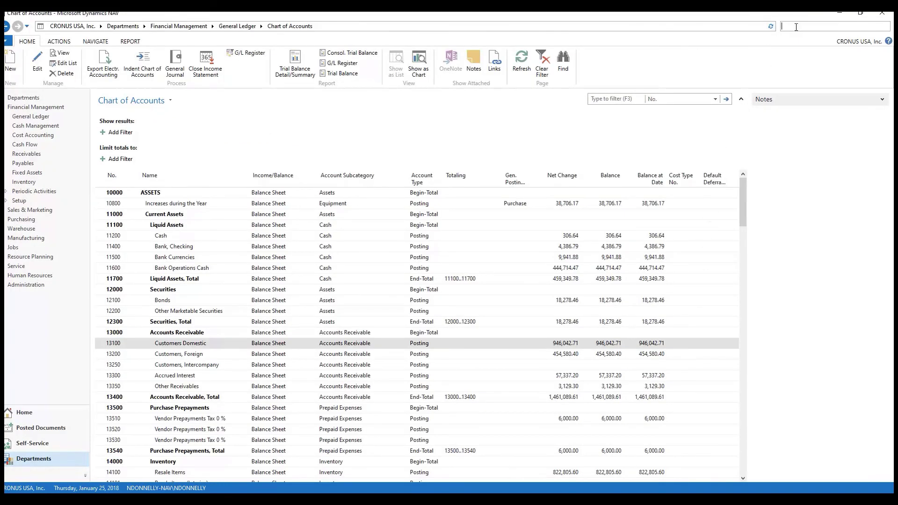
{"action": "type", "text": "General"}
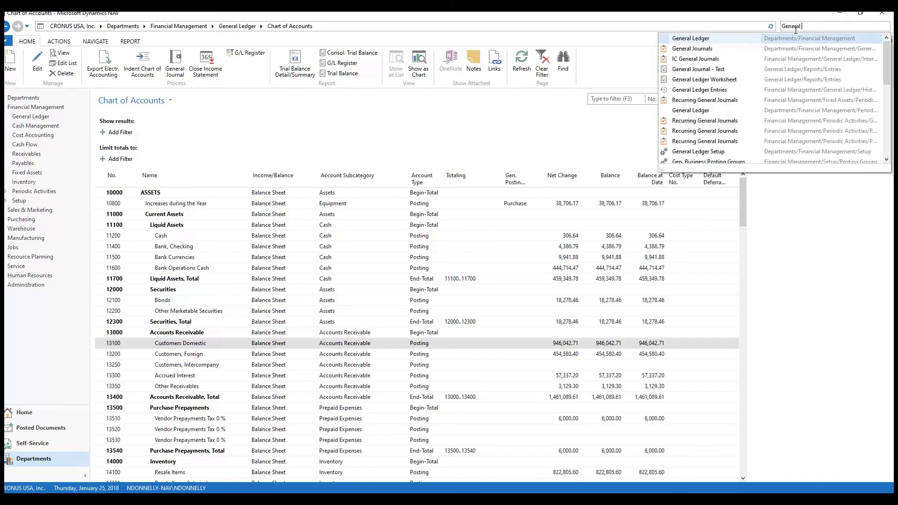
{"action": "type", "text": " led"}
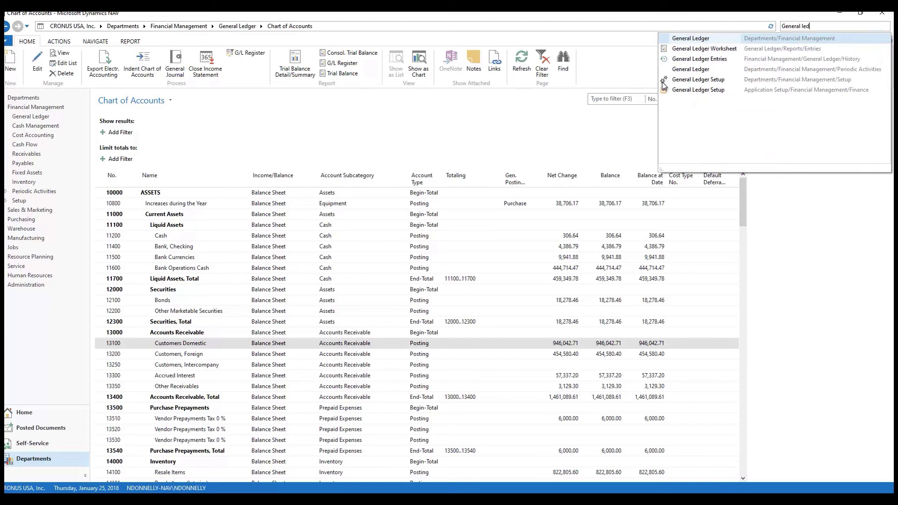
{"action": "left_click", "coordinate": [678, 88]}
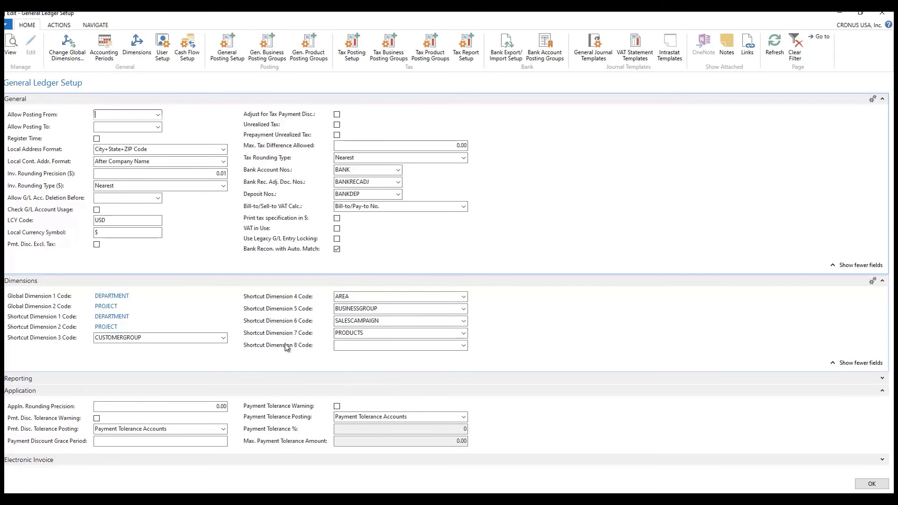
{"action": "mouse_move", "coordinate": [286, 349]}
Open the Change Global Dimensions options, select PROJECT as Global Dimension 2 Code, and confirm with DEPARTMENT as Global Dimension 1 Code
{"action": "left_click", "coordinate": [68, 54]}
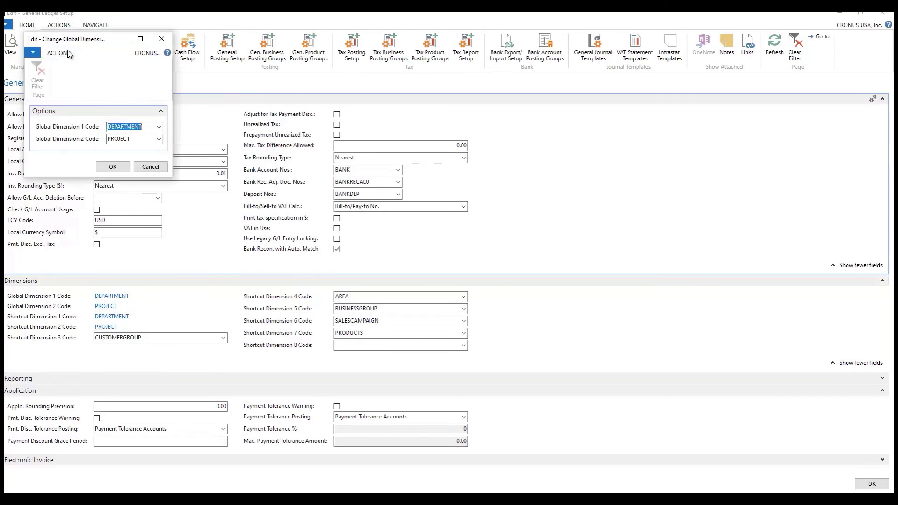
{"action": "left_click", "coordinate": [159, 139]}
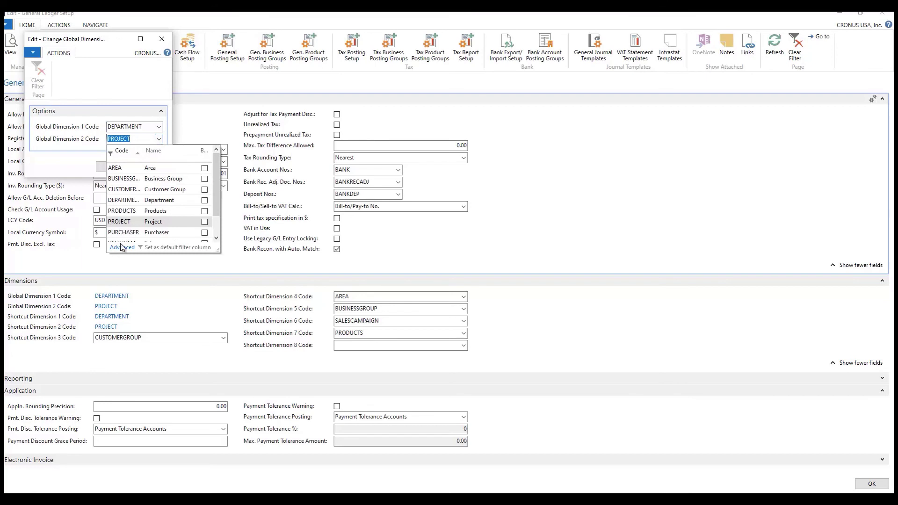
{"action": "left_click", "coordinate": [120, 223]}
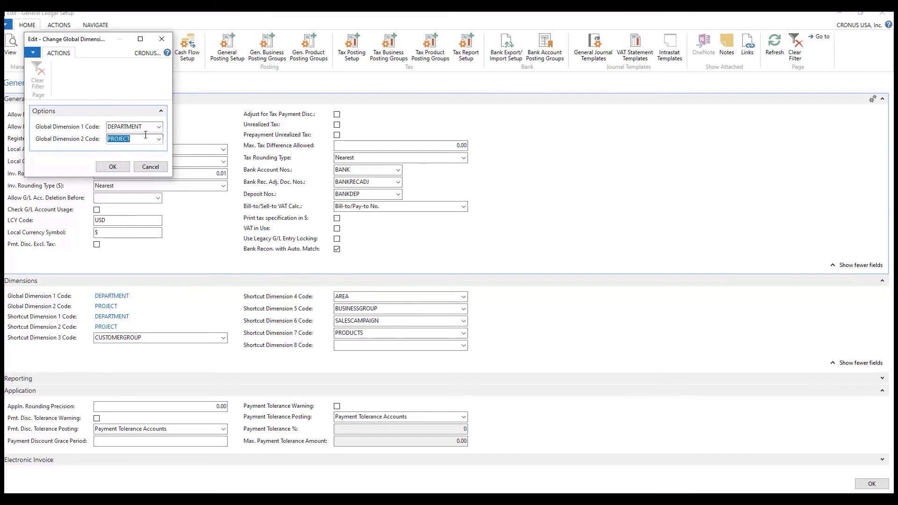
{"action": "left_click", "coordinate": [113, 167]}
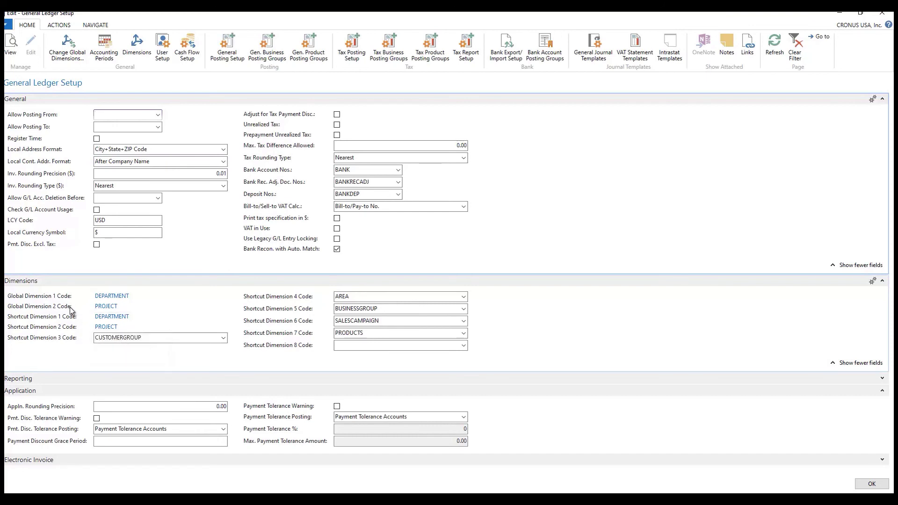
Review the global and shortcut dimension codes in General Ledger Setup and close the setup page
{"action": "mouse_move", "coordinate": [71, 311]}
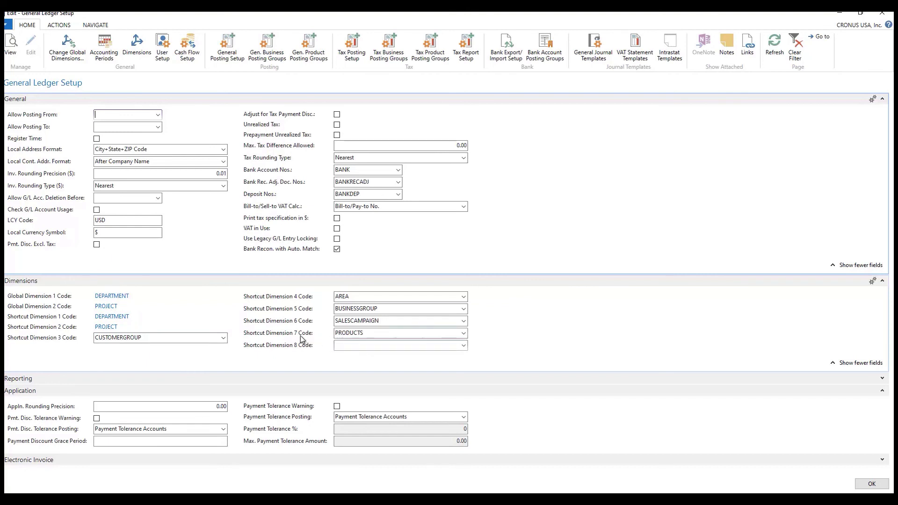
{"action": "mouse_move", "coordinate": [305, 314]}
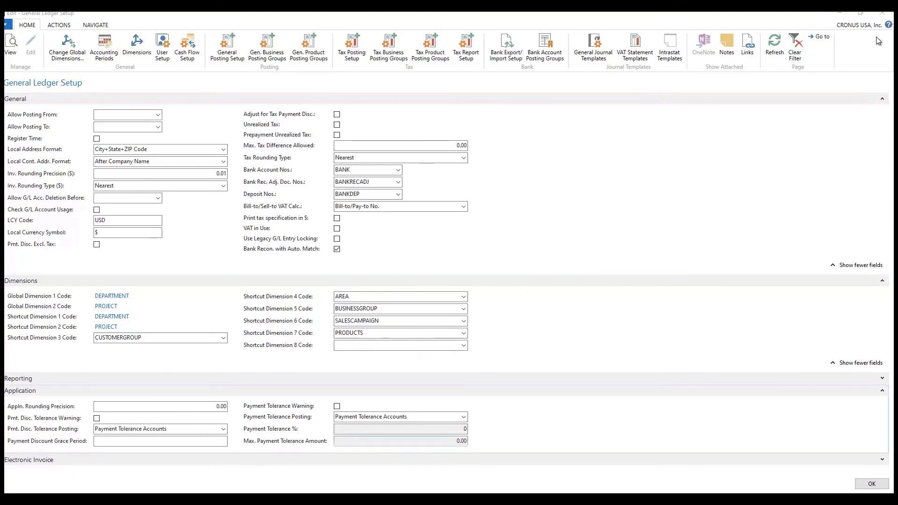
{"action": "left_click", "coordinate": [882, 13]}
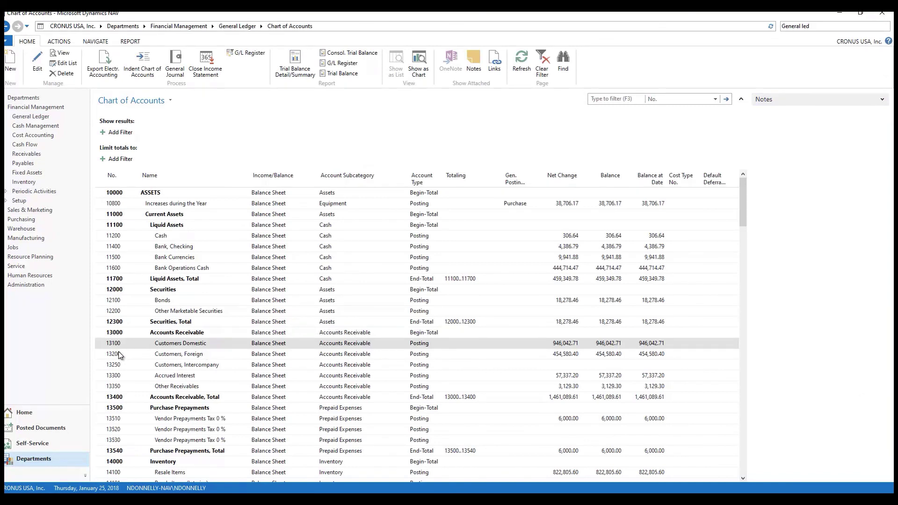
Drill into the net change of account 13100 Customers Domestic and look through its general ledger entries
{"action": "left_click", "coordinate": [566, 346]}
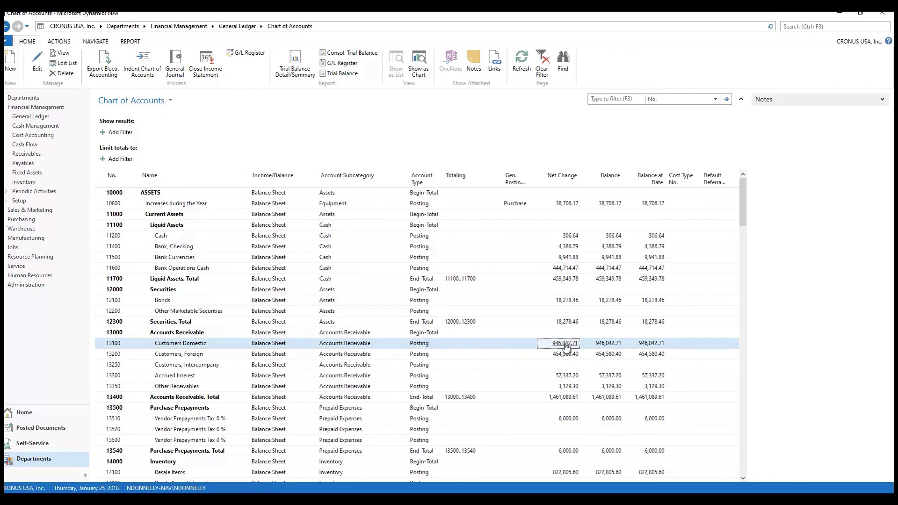
{"action": "left_click", "coordinate": [566, 344]}
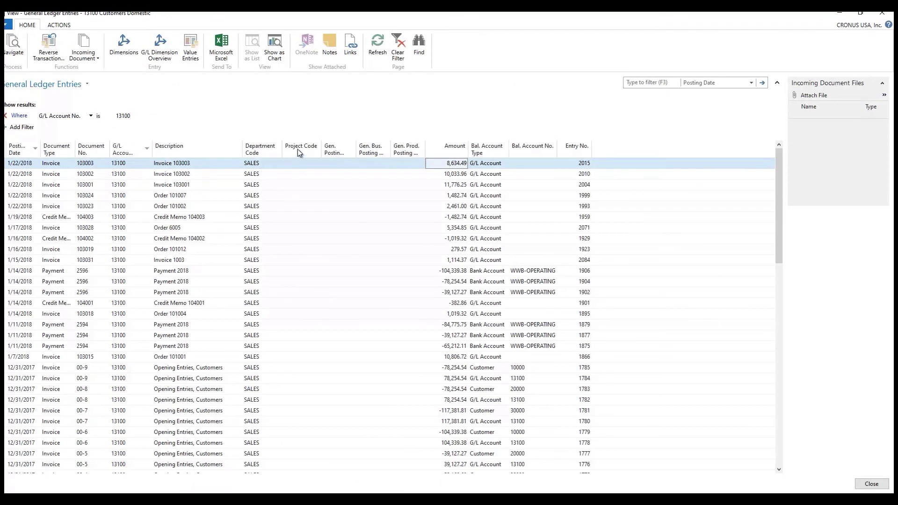
{"action": "scroll", "coordinate": [280, 296], "scroll_direction": "down", "scroll_amount": 3}
{"action": "scroll", "coordinate": [279, 296], "scroll_direction": "up", "scroll_amount": 3}
Check which columns are available for the general ledger entries list and accept the column selection without changes
{"action": "right_click", "coordinate": [339, 154]}
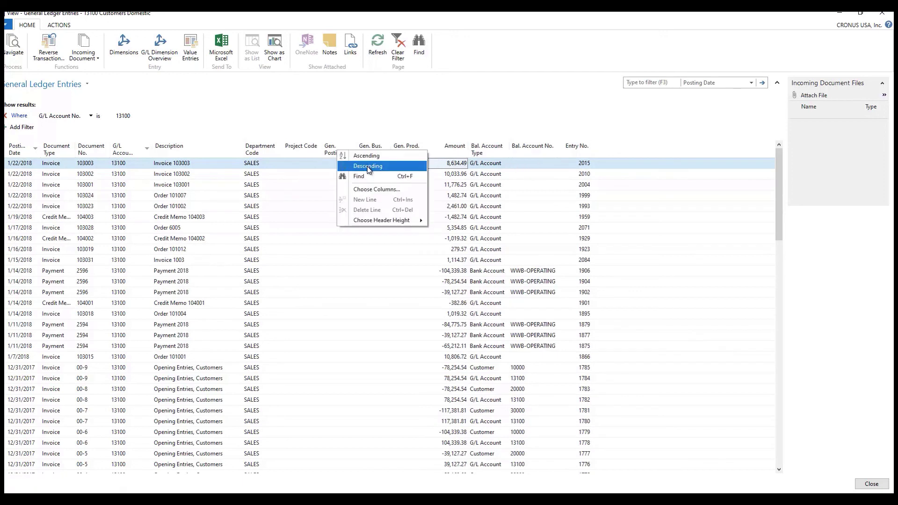
{"action": "left_click", "coordinate": [370, 193]}
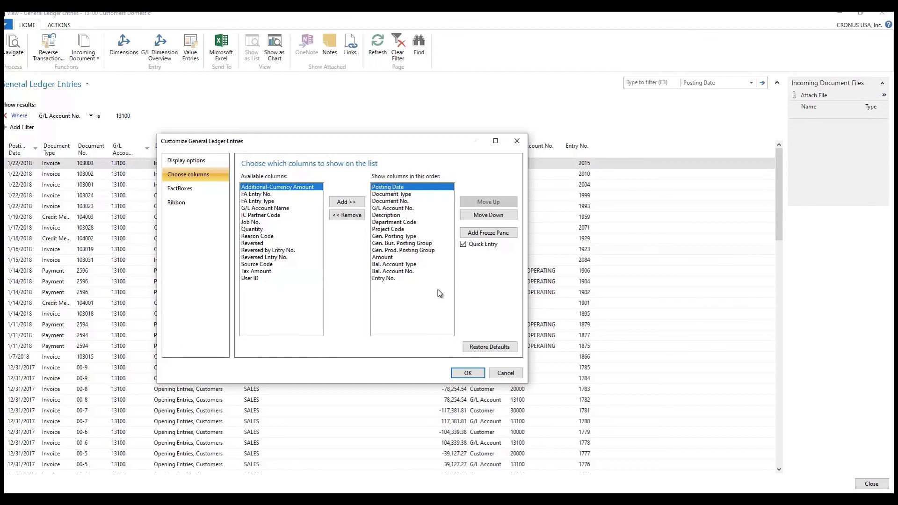
{"action": "left_click", "coordinate": [467, 374]}
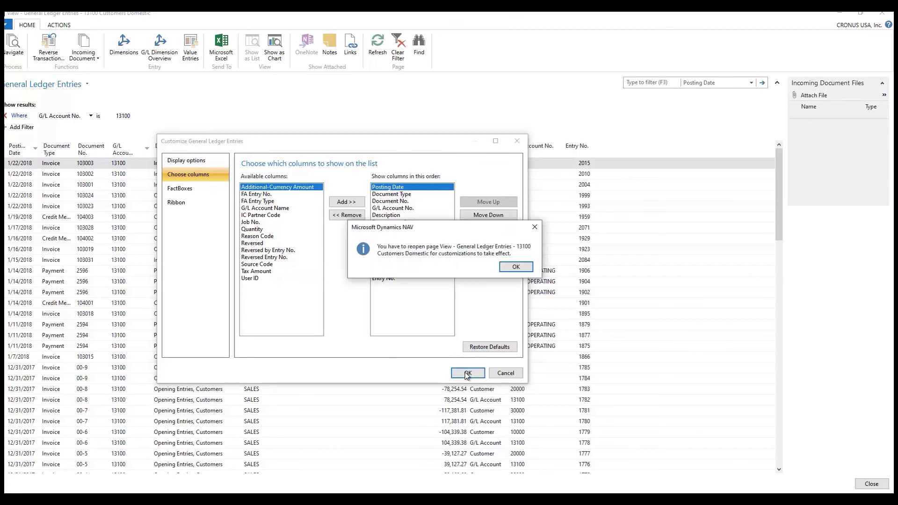
{"action": "left_click", "coordinate": [516, 267]}
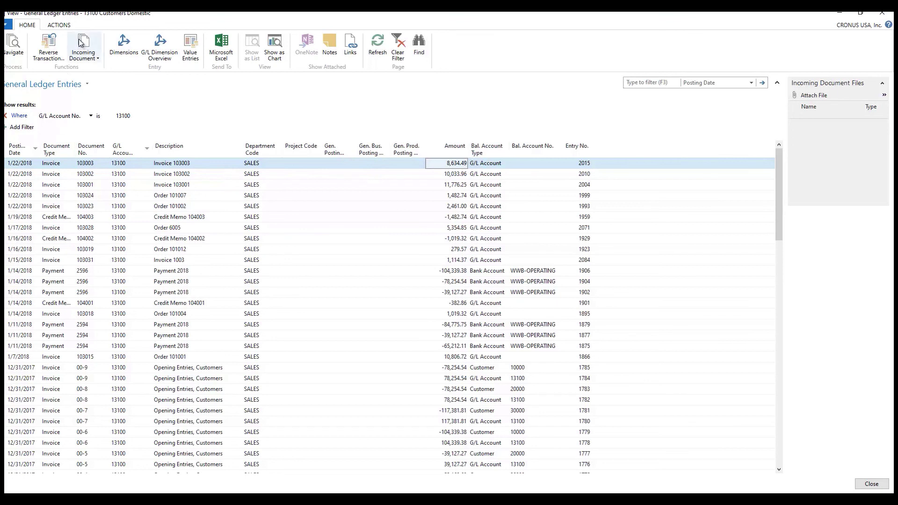
Review the dimension set entries of Invoice 103003 and of Invoice 103001, closing each view after review
{"action": "left_click", "coordinate": [122, 45]}
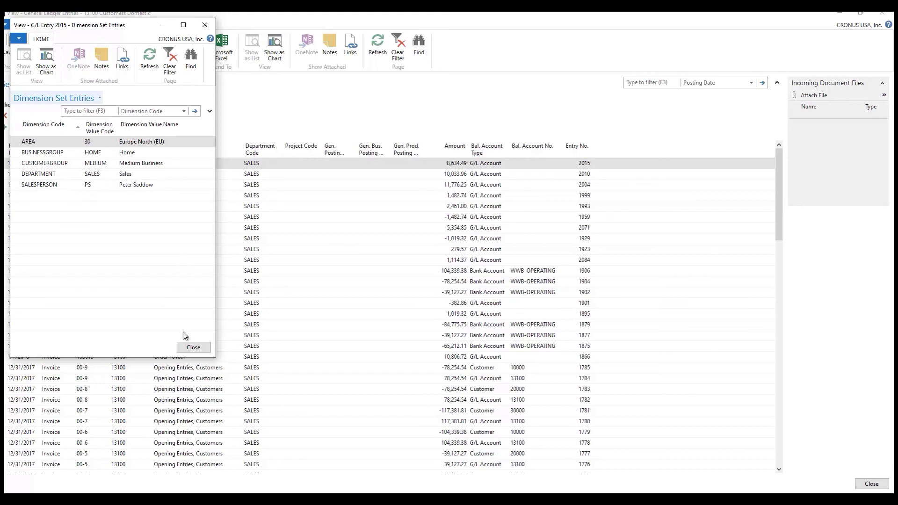
{"action": "left_click", "coordinate": [194, 347]}
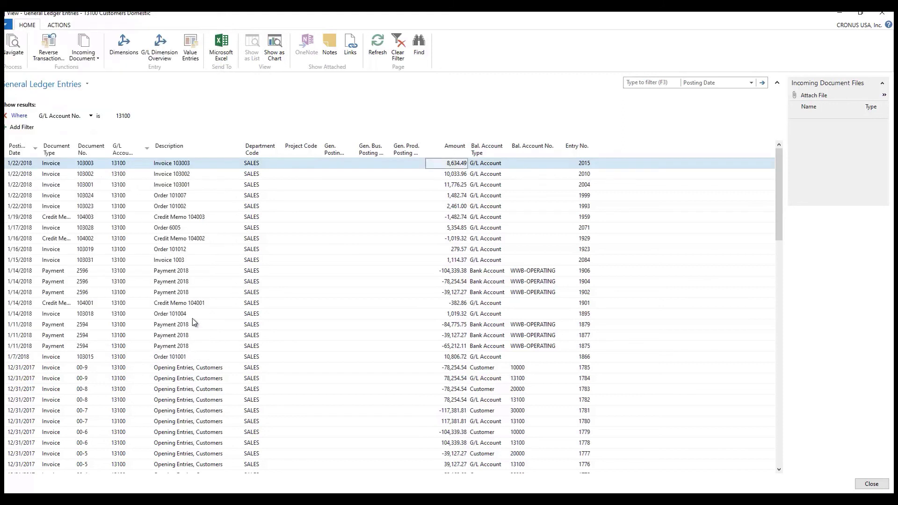
{"action": "left_click", "coordinate": [7, 185]}
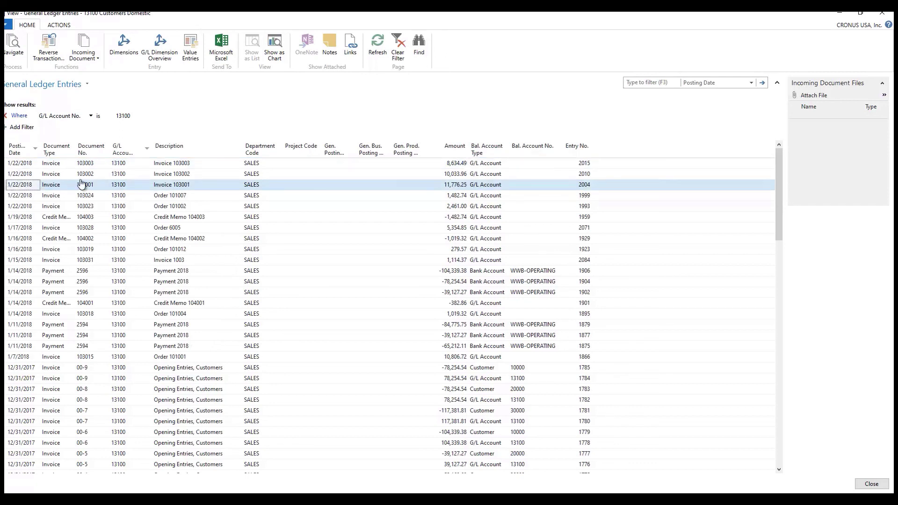
{"action": "left_click", "coordinate": [120, 52]}
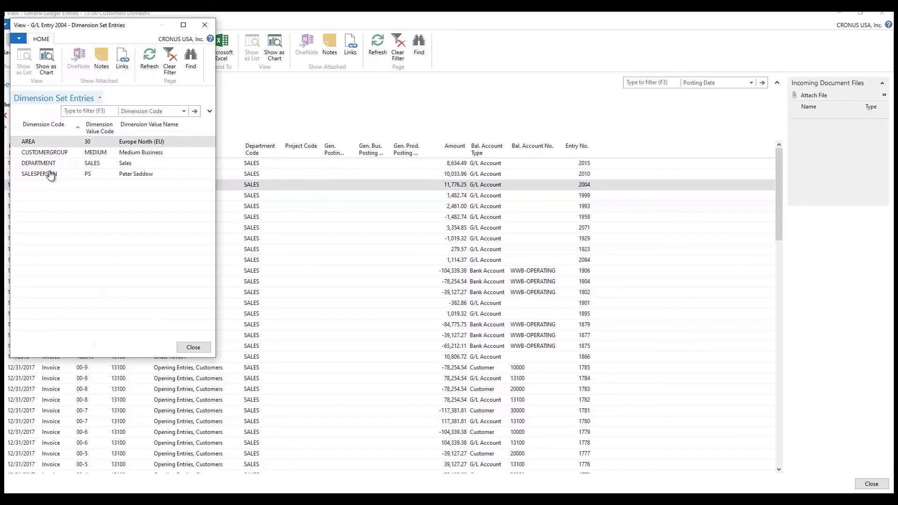
{"action": "left_click", "coordinate": [196, 350]}
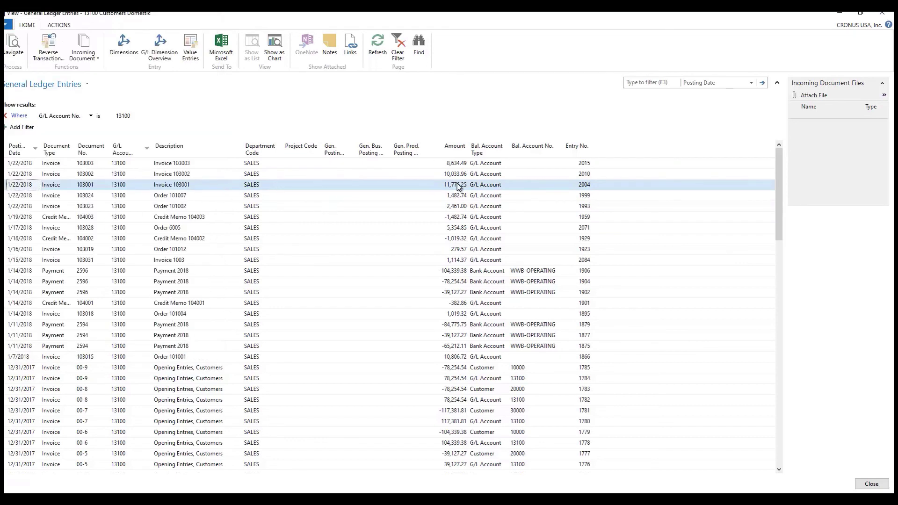